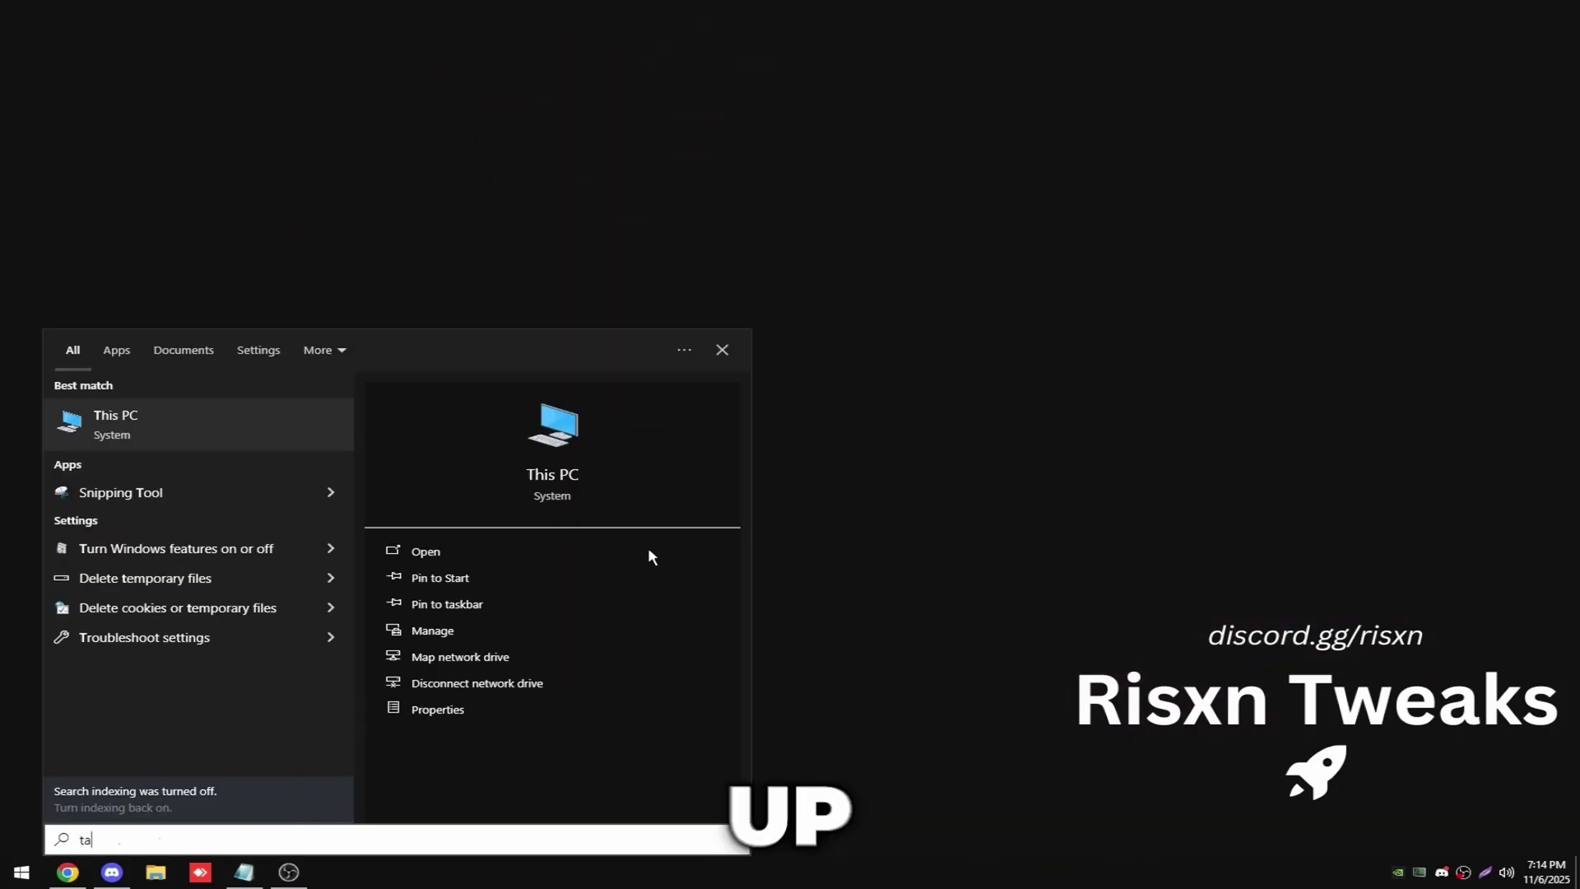
Step: Launch Task Manager from the Start menu search for 'ta'
key(Return)
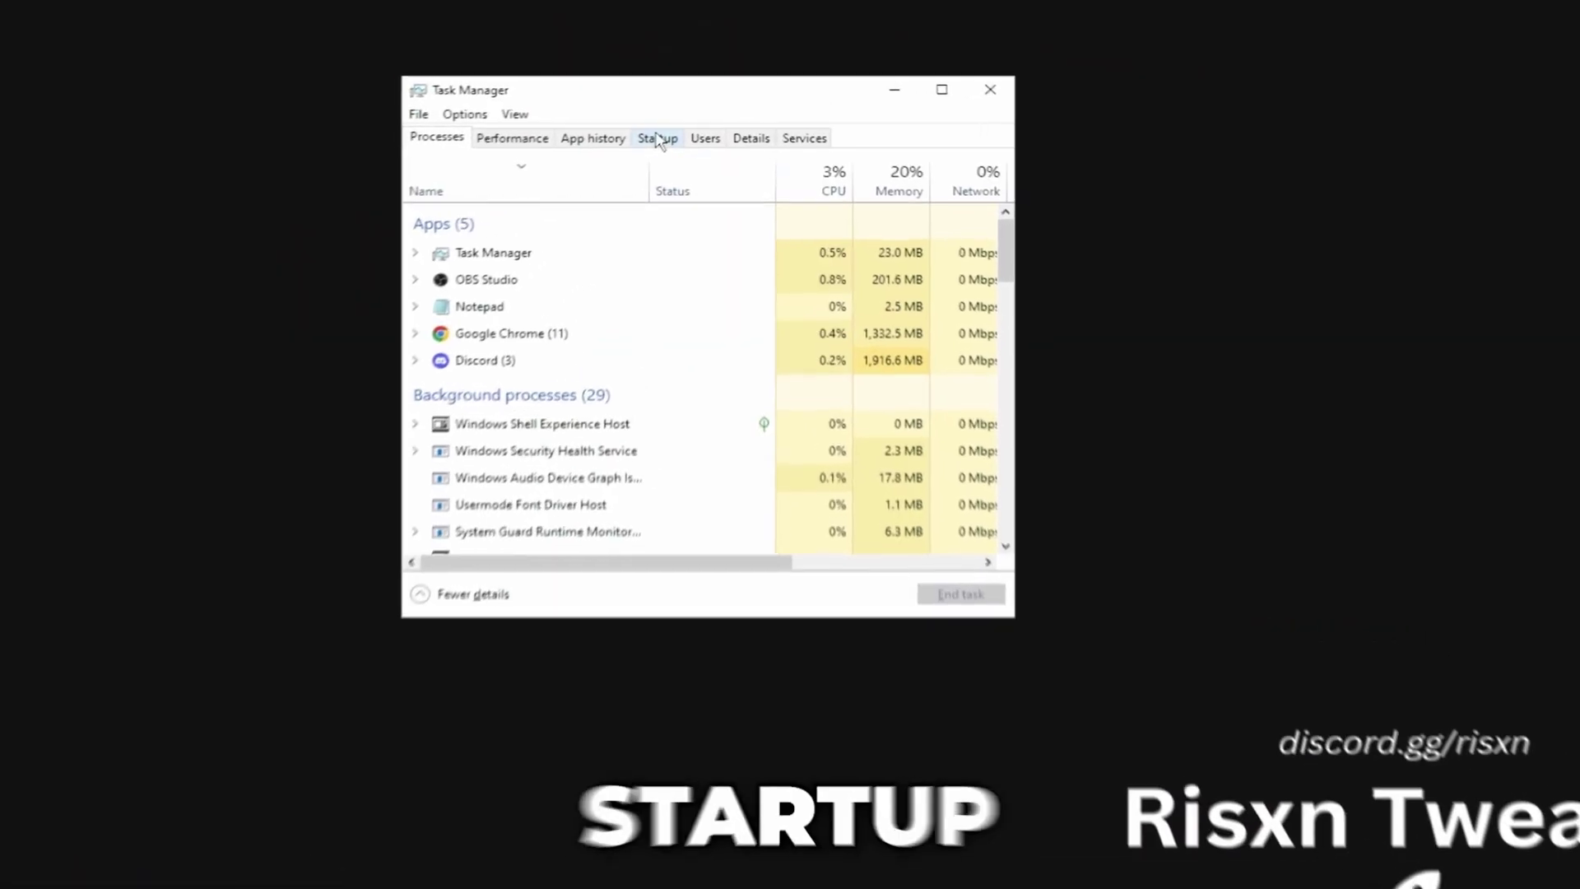
Step: Disable Windscribe on the Startup tab so no startup apps remain enabled
click(658, 140)
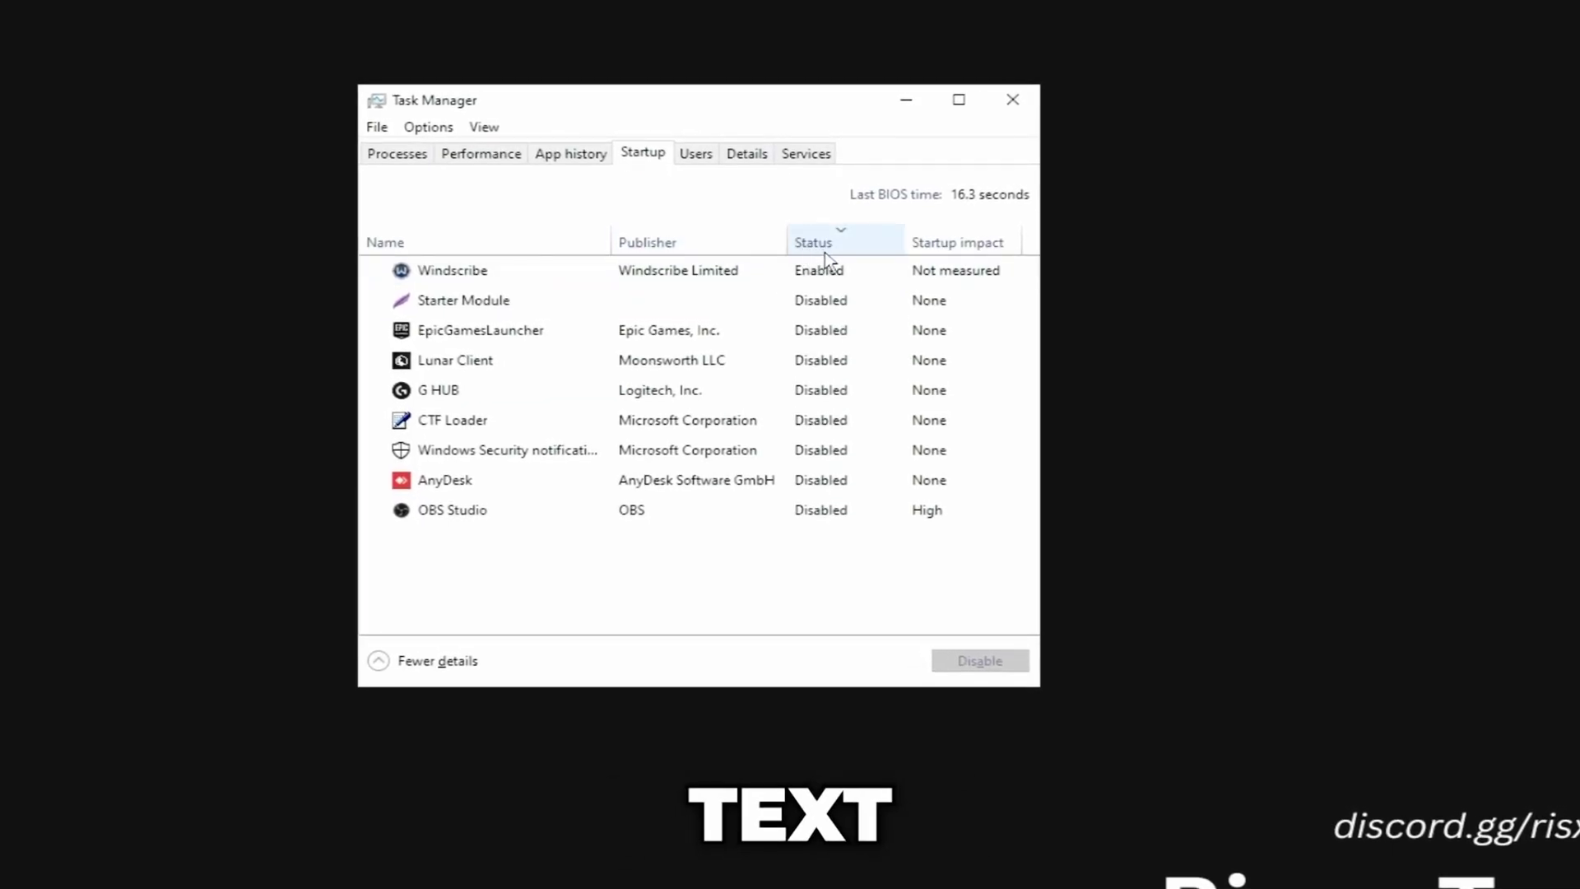
click(821, 265)
right_click(823, 265)
key(Escape)
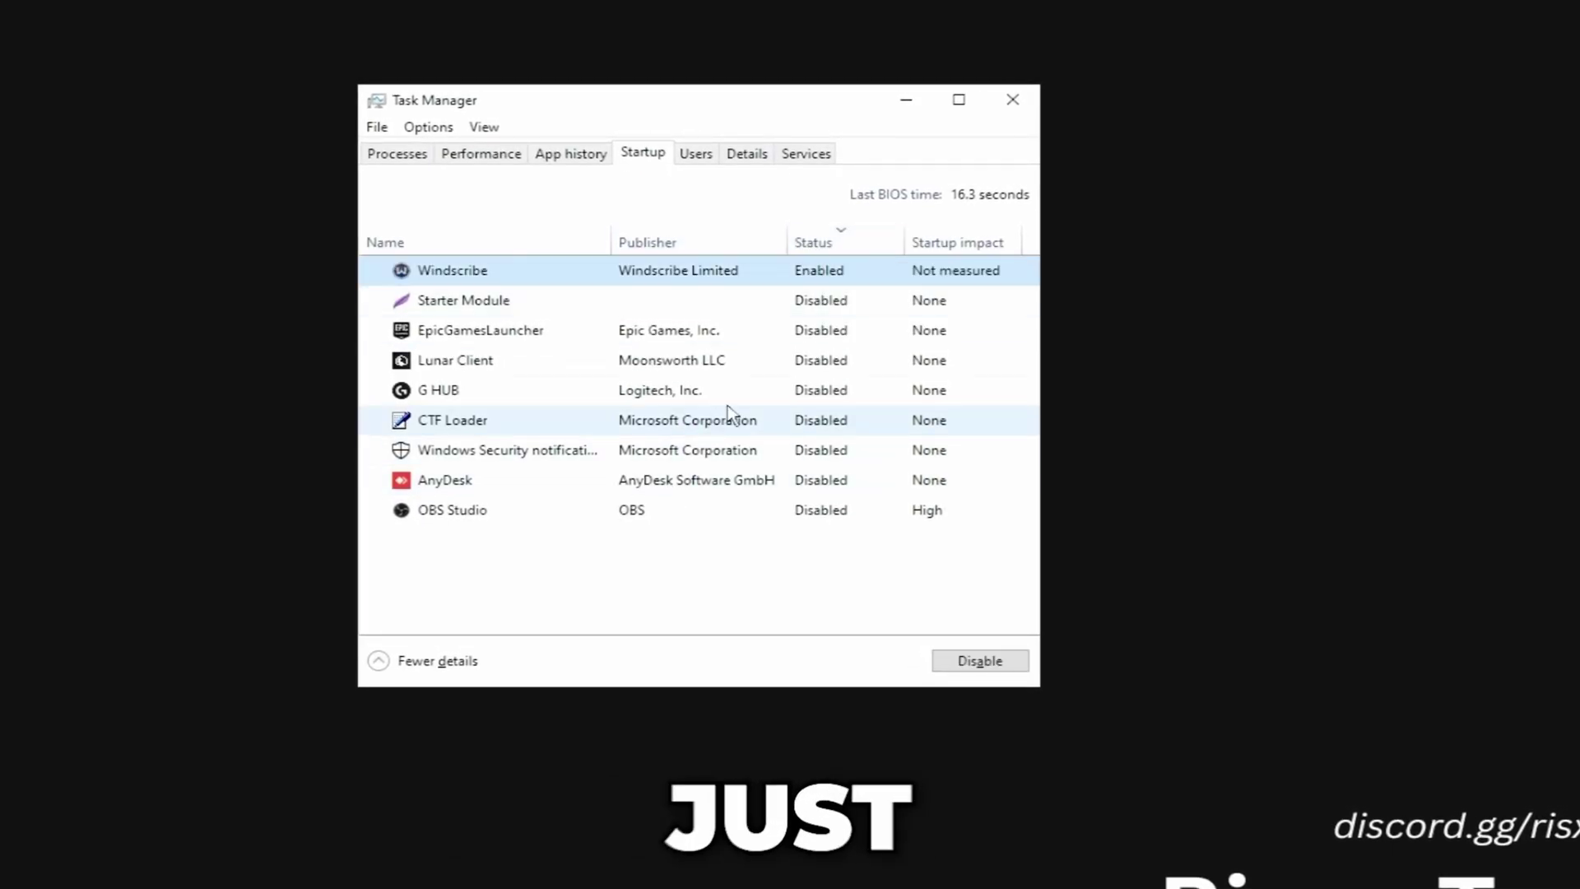
click(980, 660)
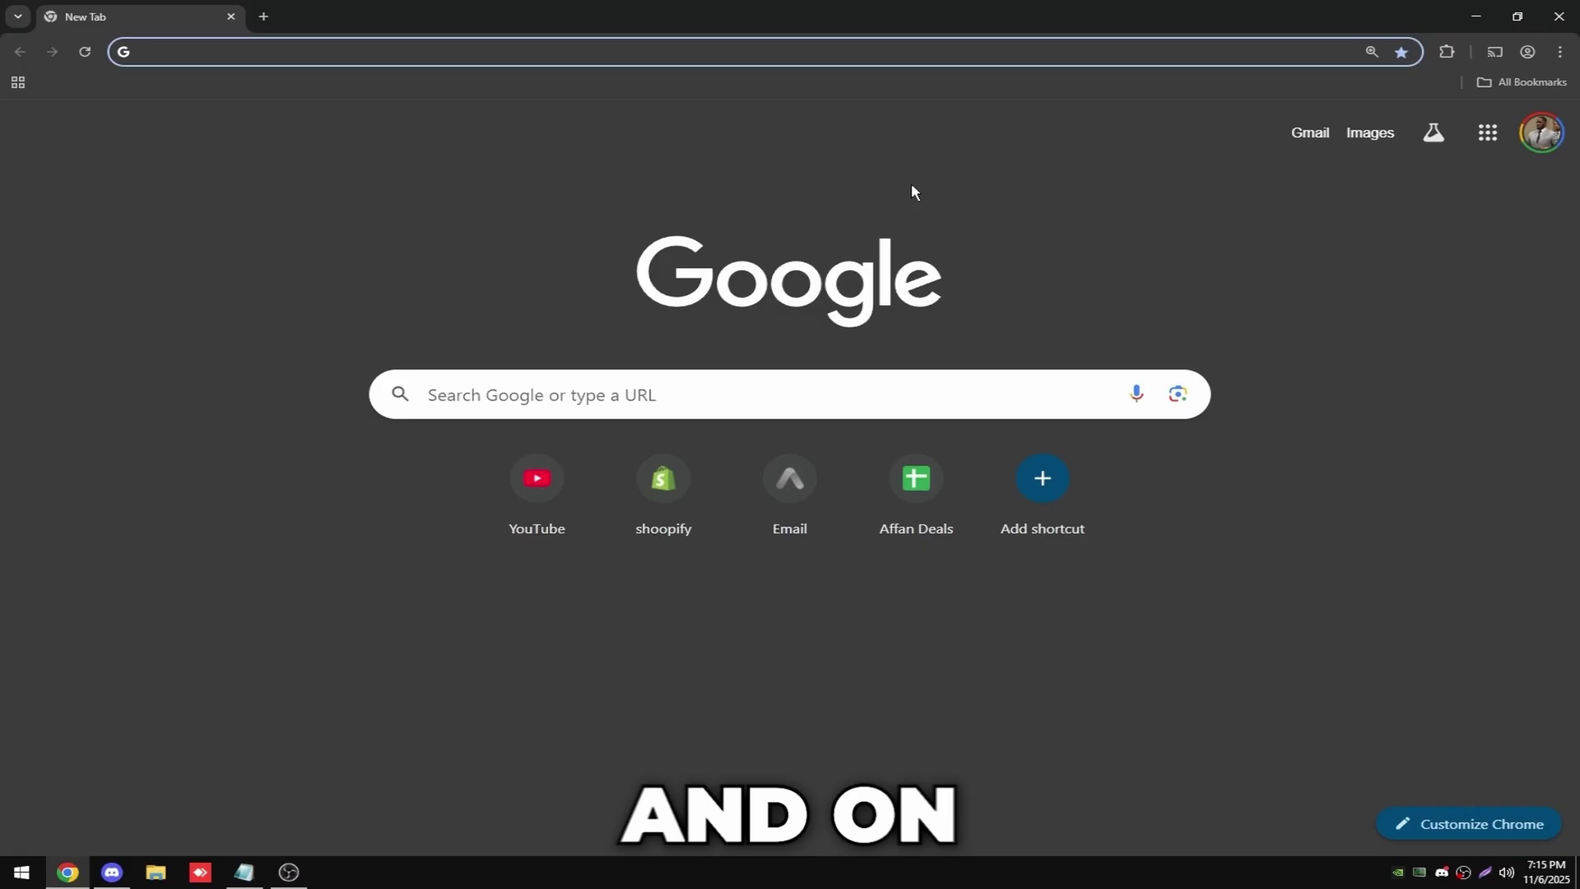
Step: Turn off Chrome's graphics acceleration and feature-tip notifications found via 'accelerat', then relaunch Chrome
click(1559, 51)
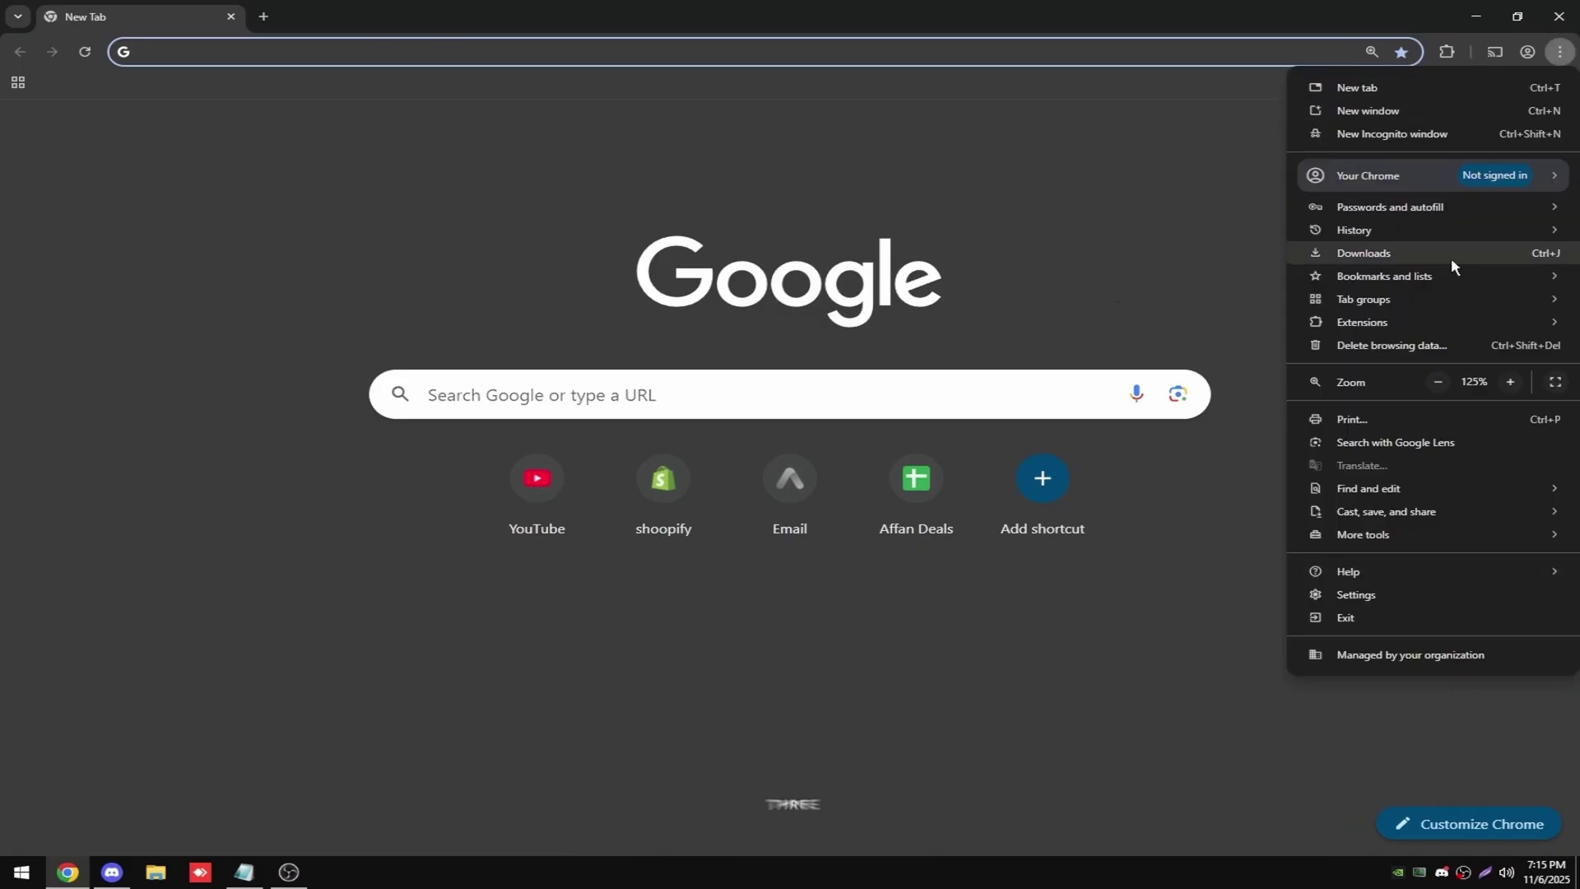
click(1382, 594)
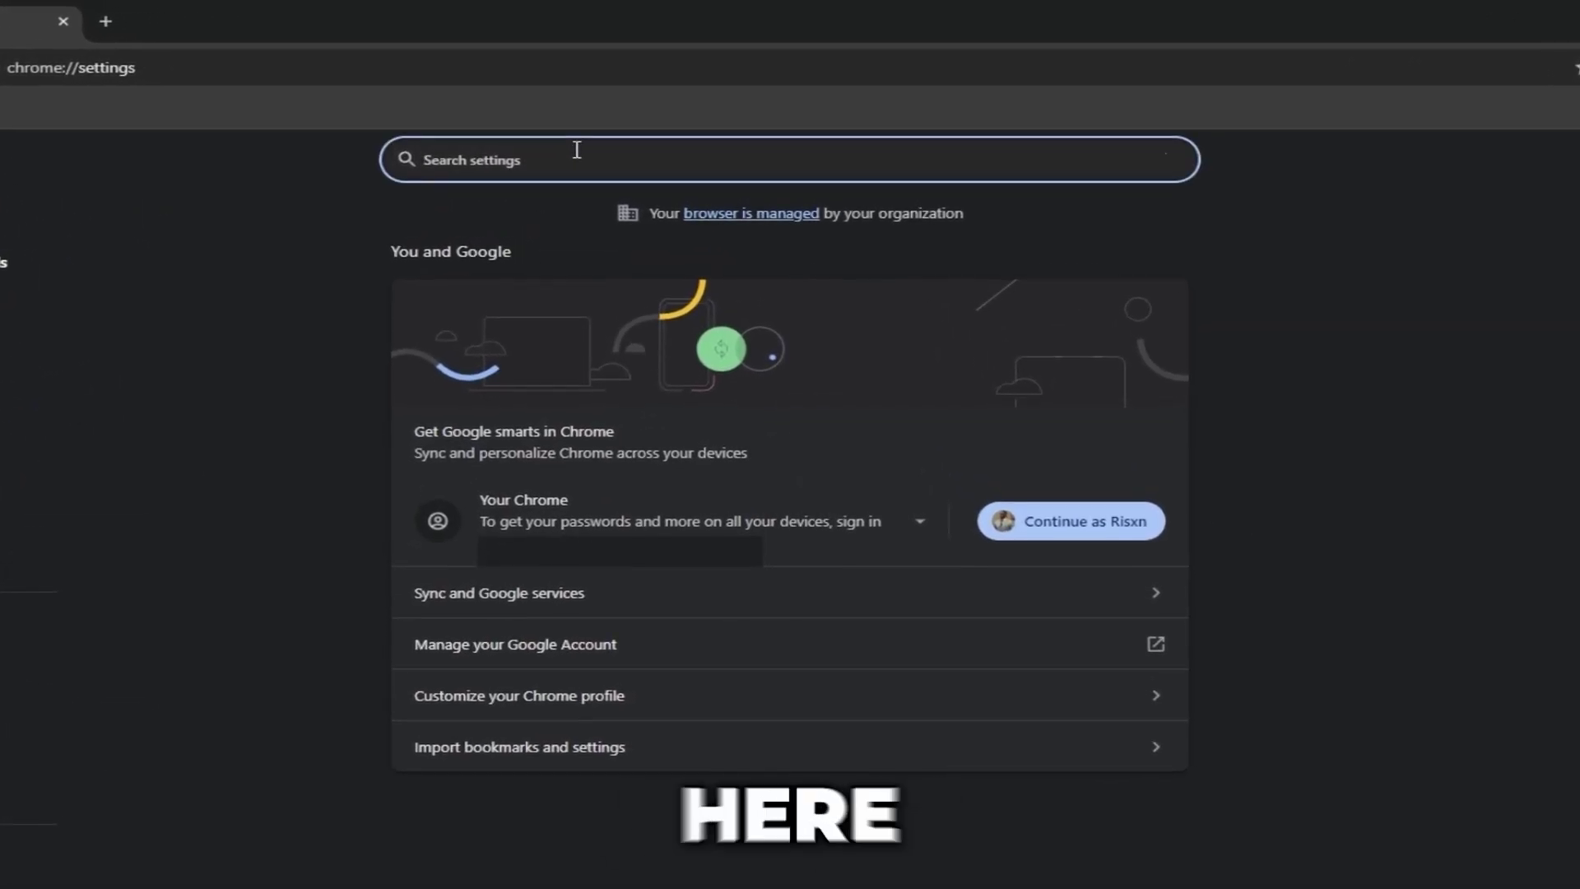
click(576, 149)
text(accelerat)
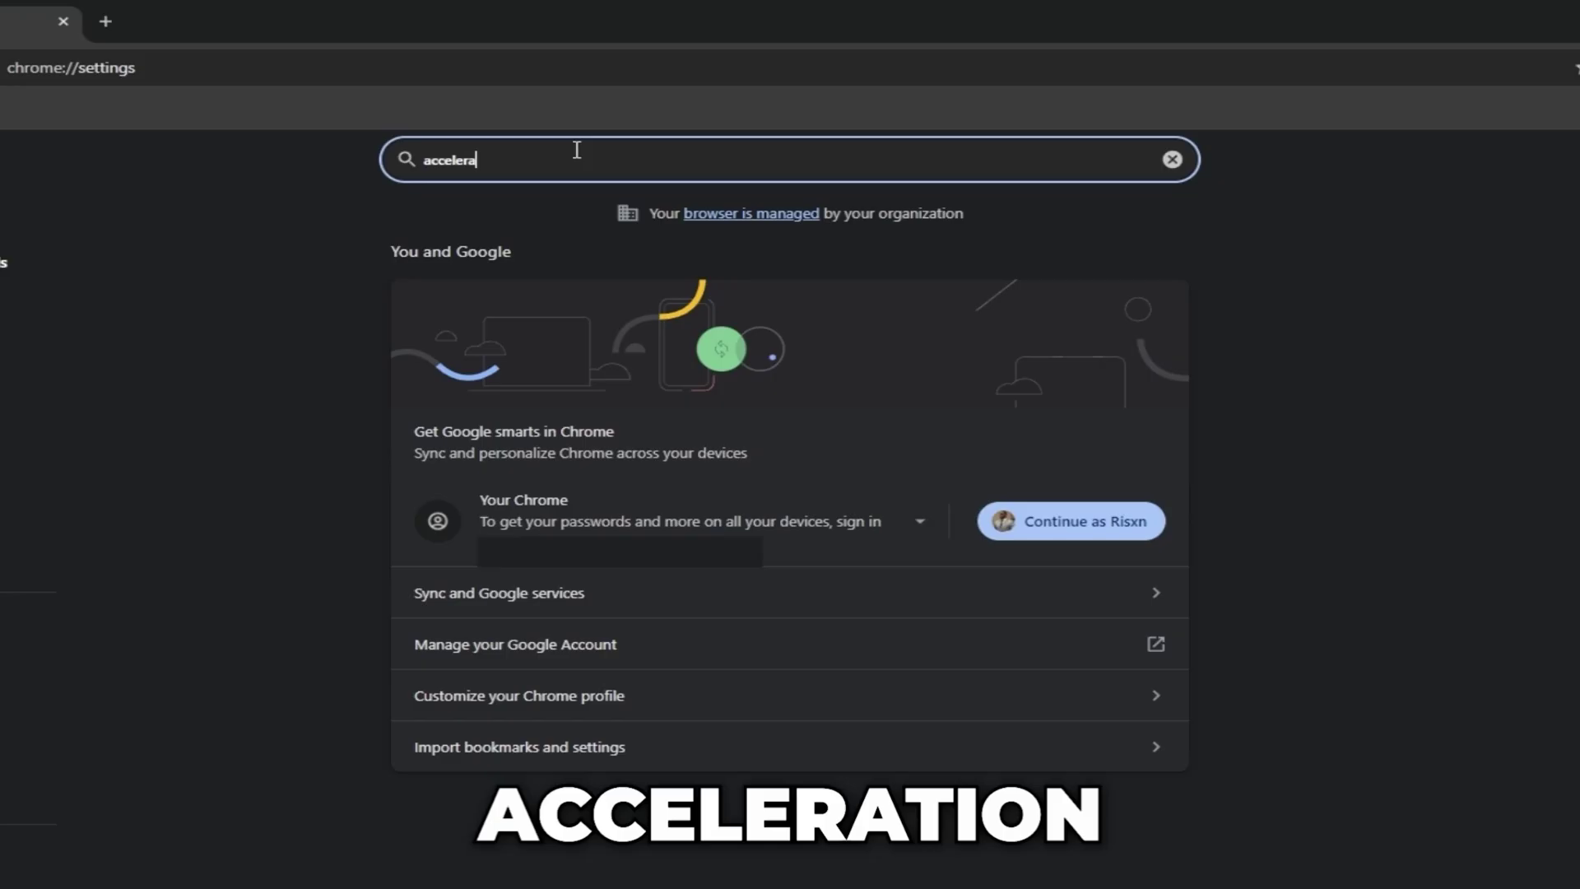
click(1149, 336)
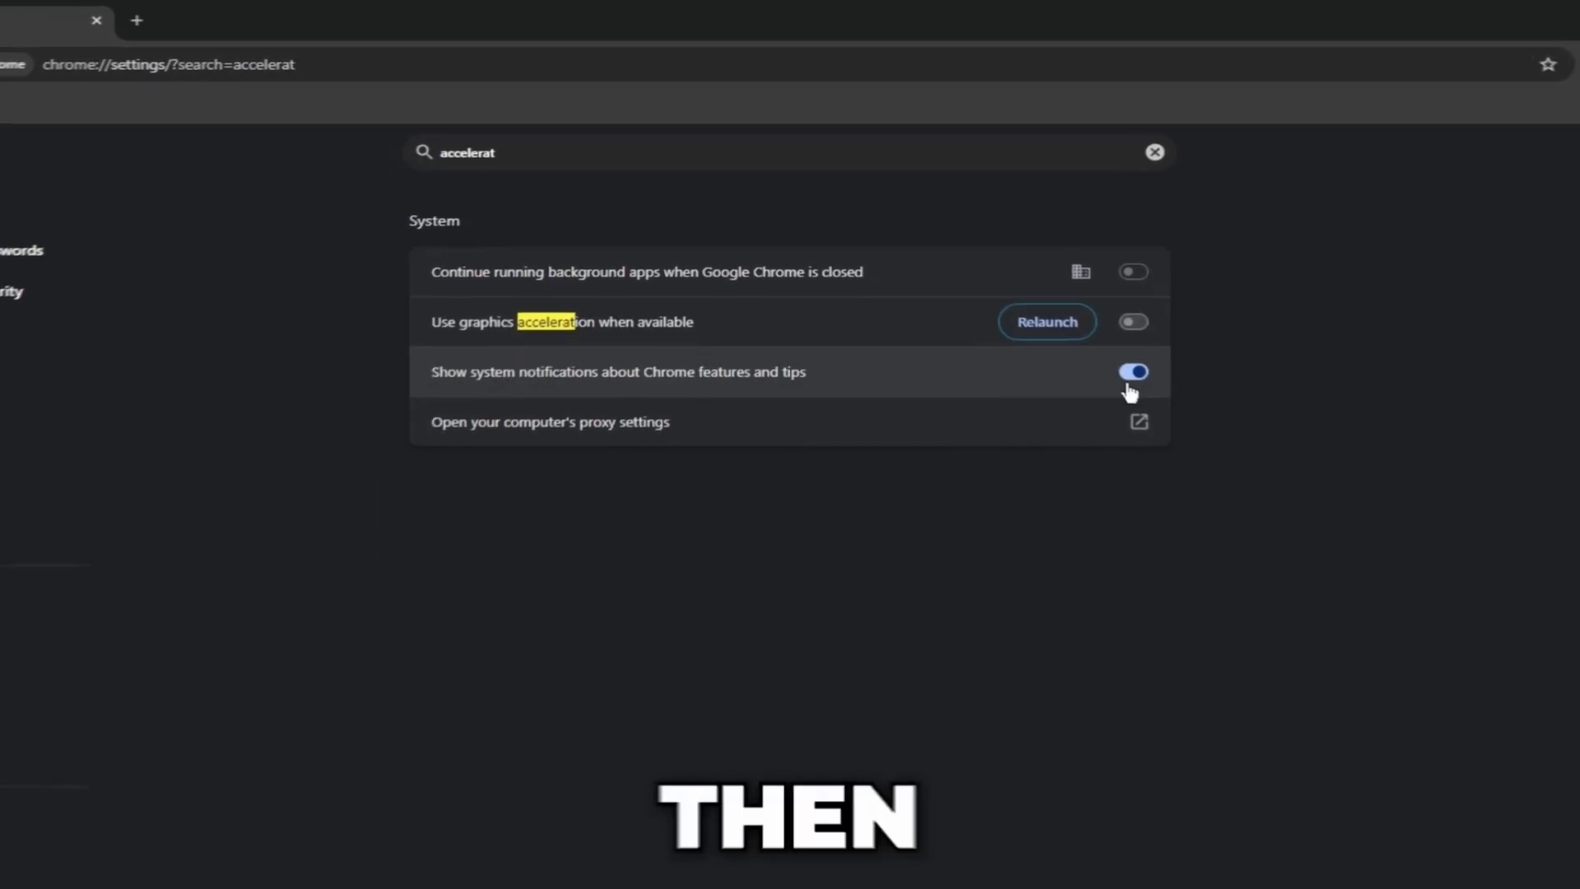
click(1149, 389)
click(999, 262)
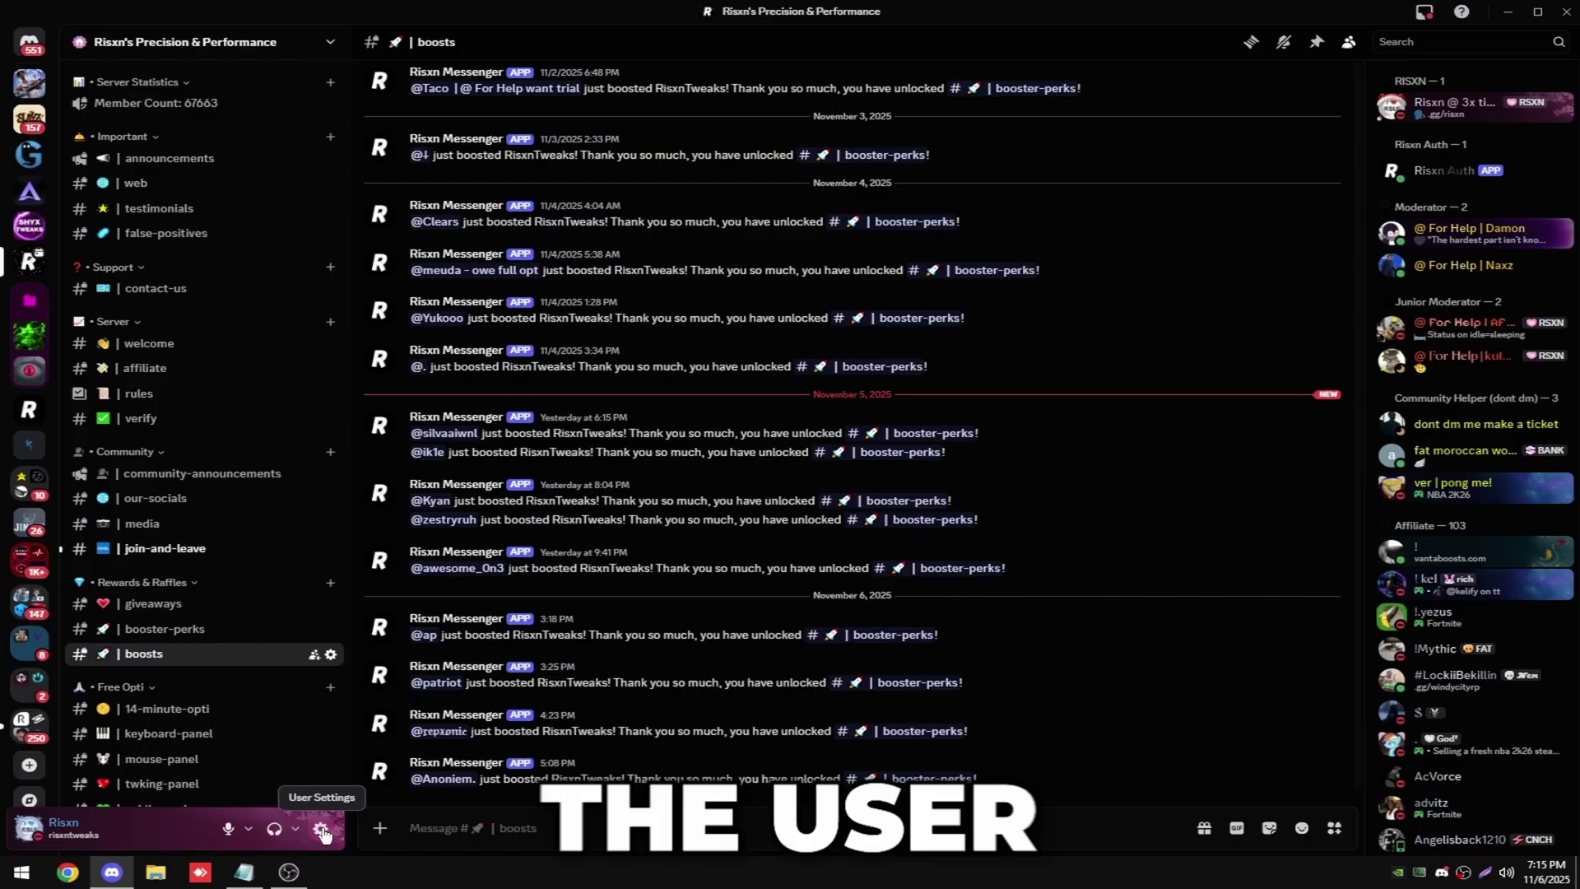
Step: Turn off Debug Logging in Discord's Voice & Video settings and let Discord restart
click(326, 835)
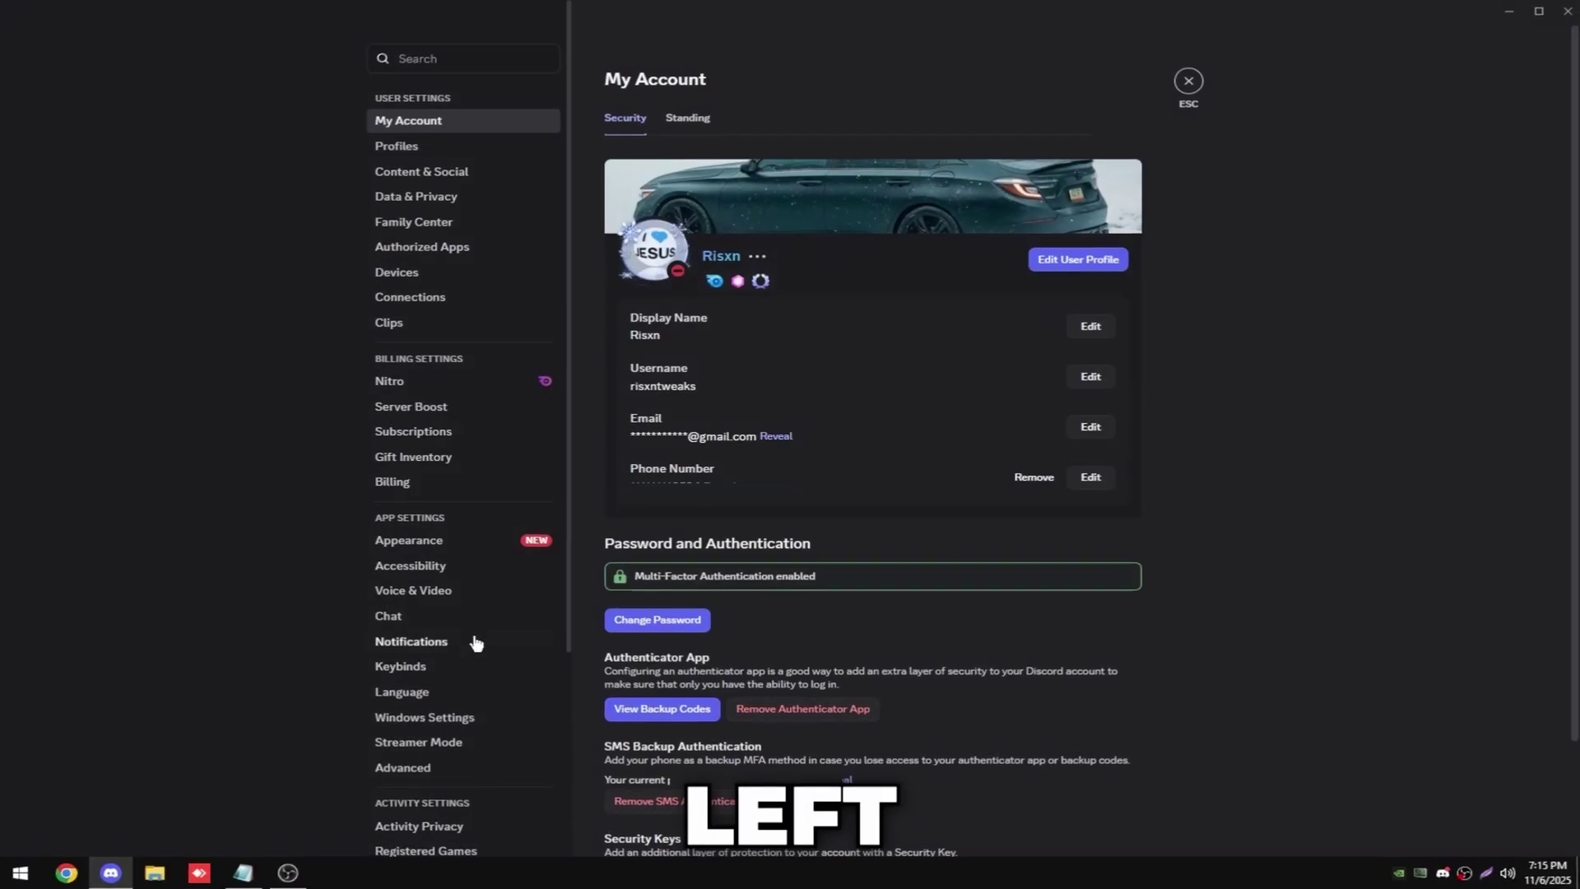
click(284, 291)
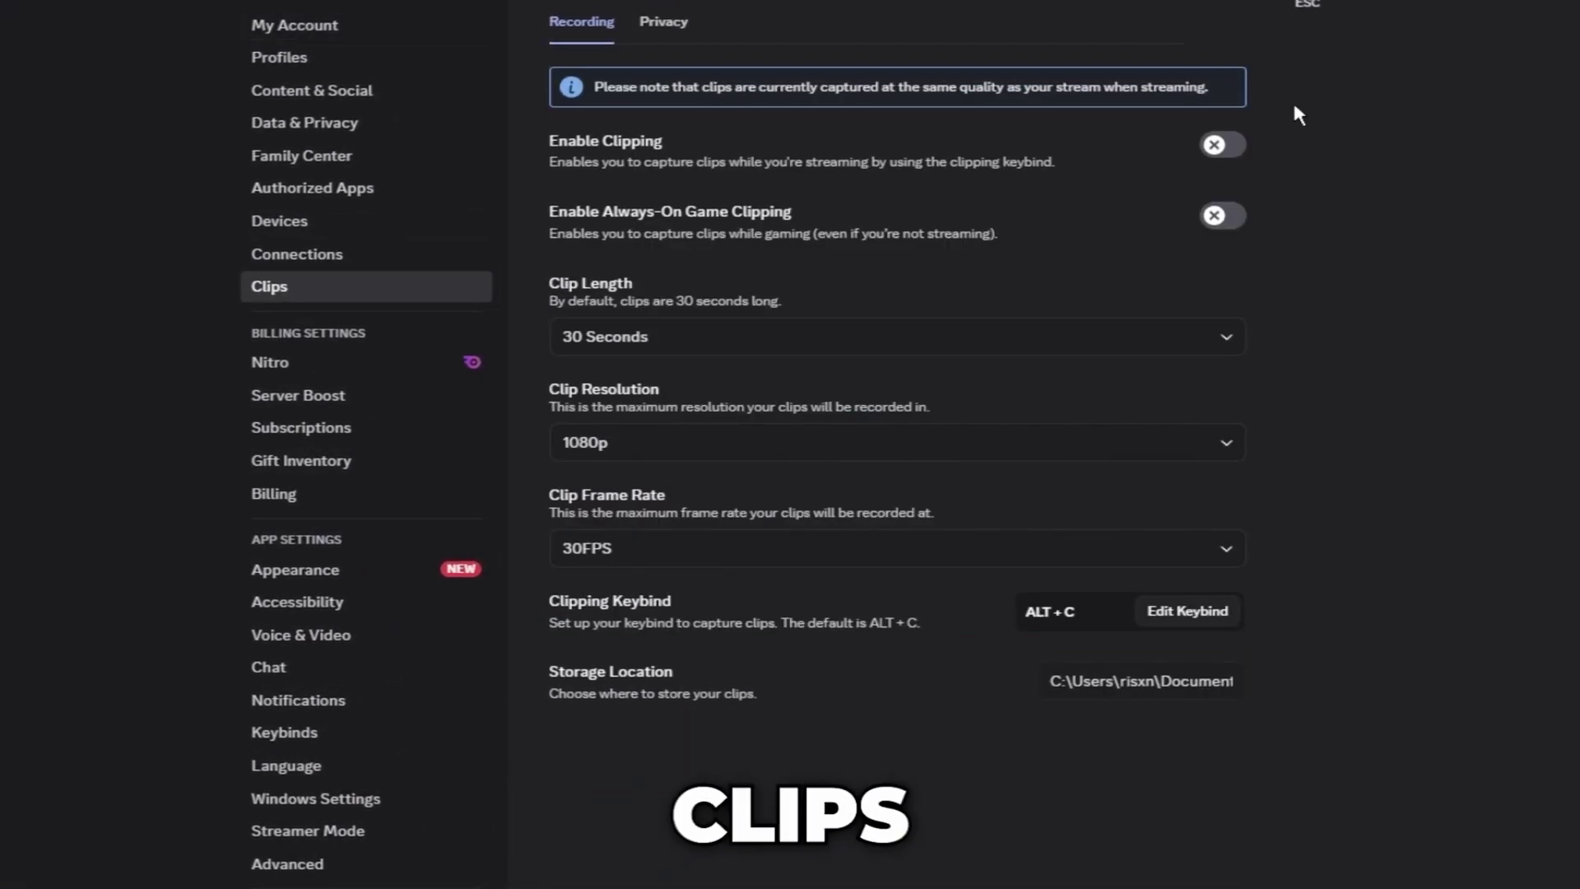
scroll(304, 535, down, 3)
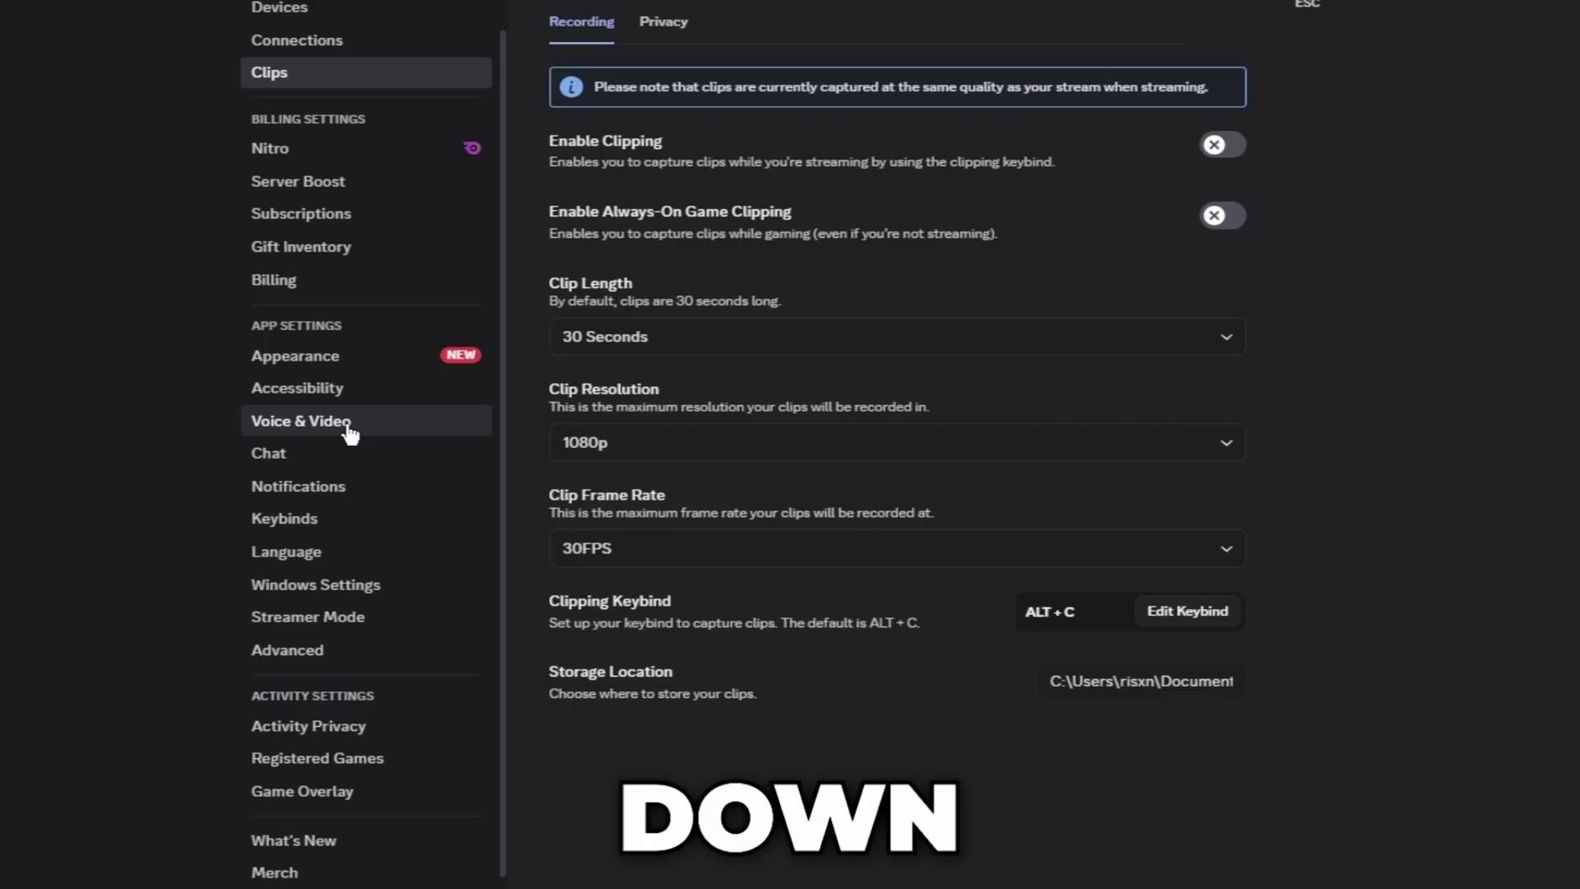
click(347, 427)
click(810, 21)
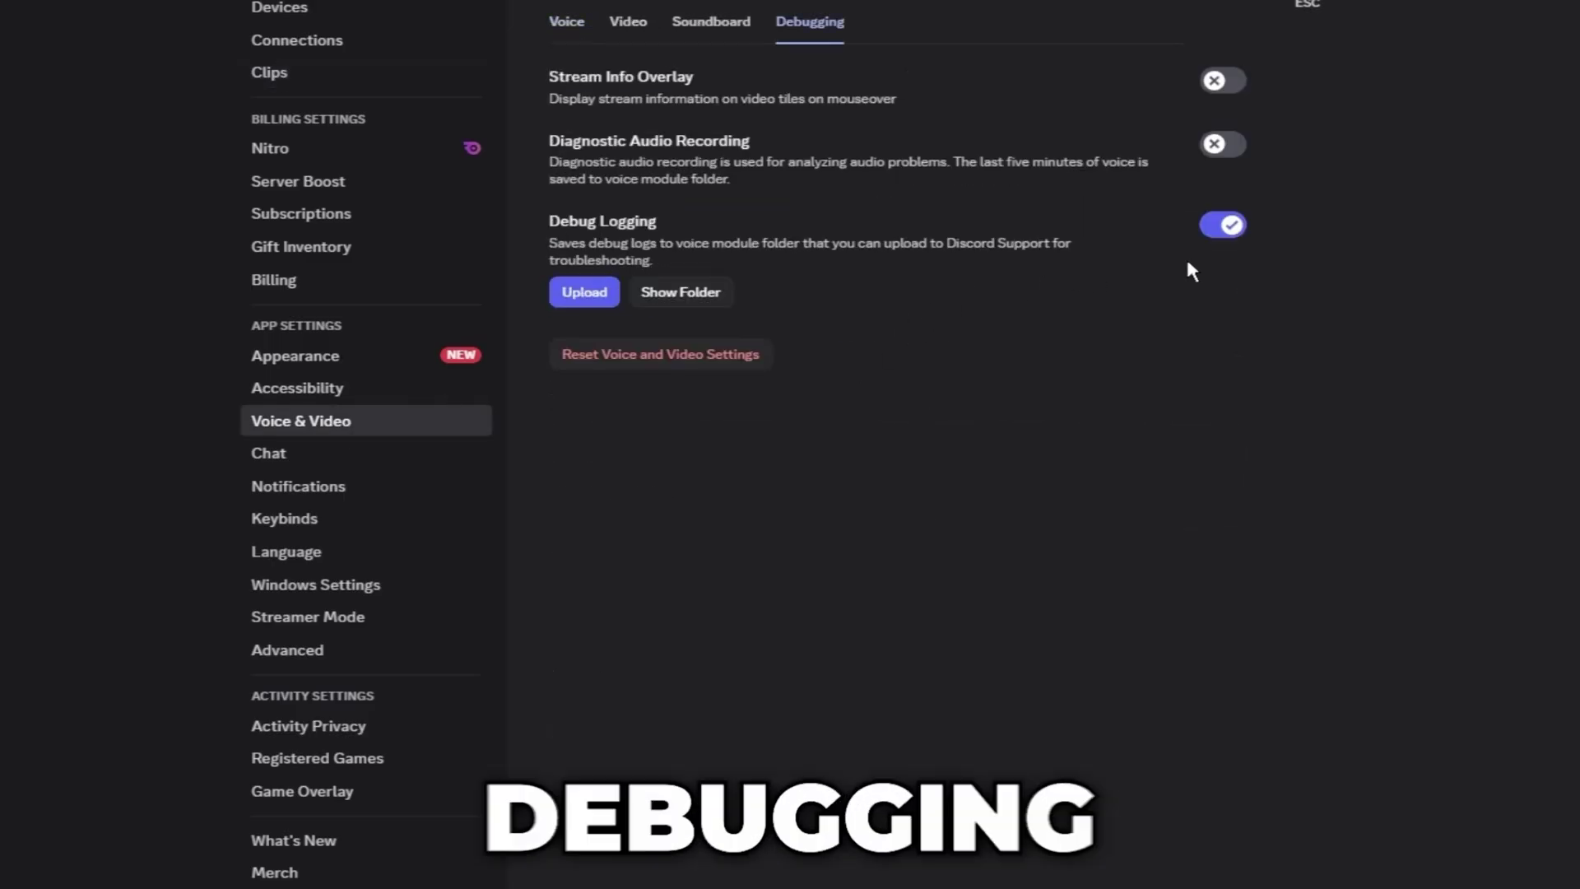
click(1224, 230)
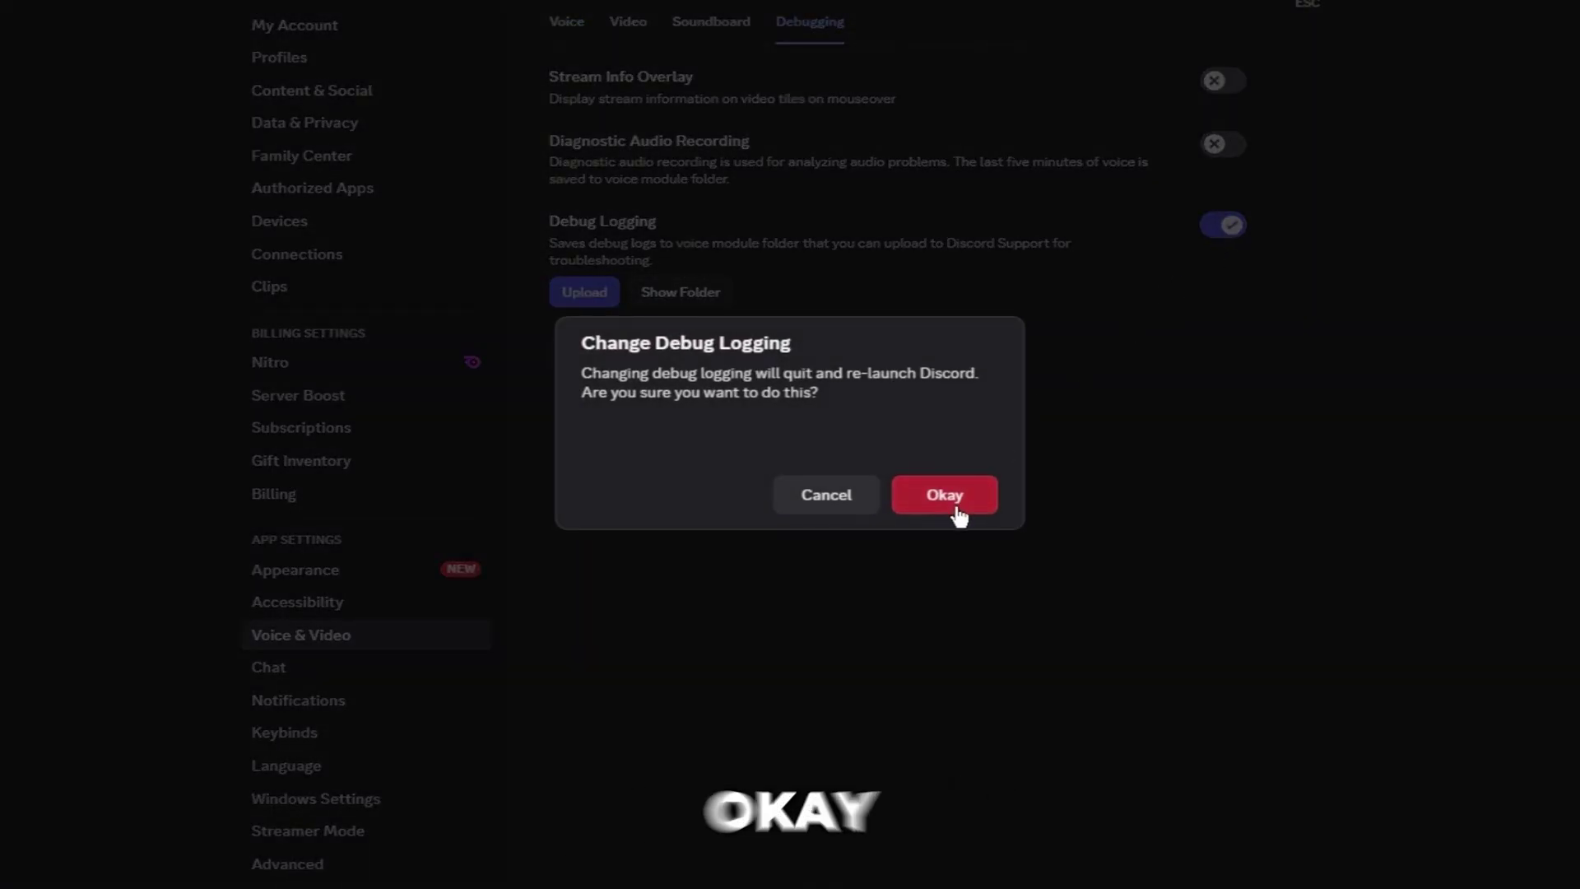
click(955, 504)
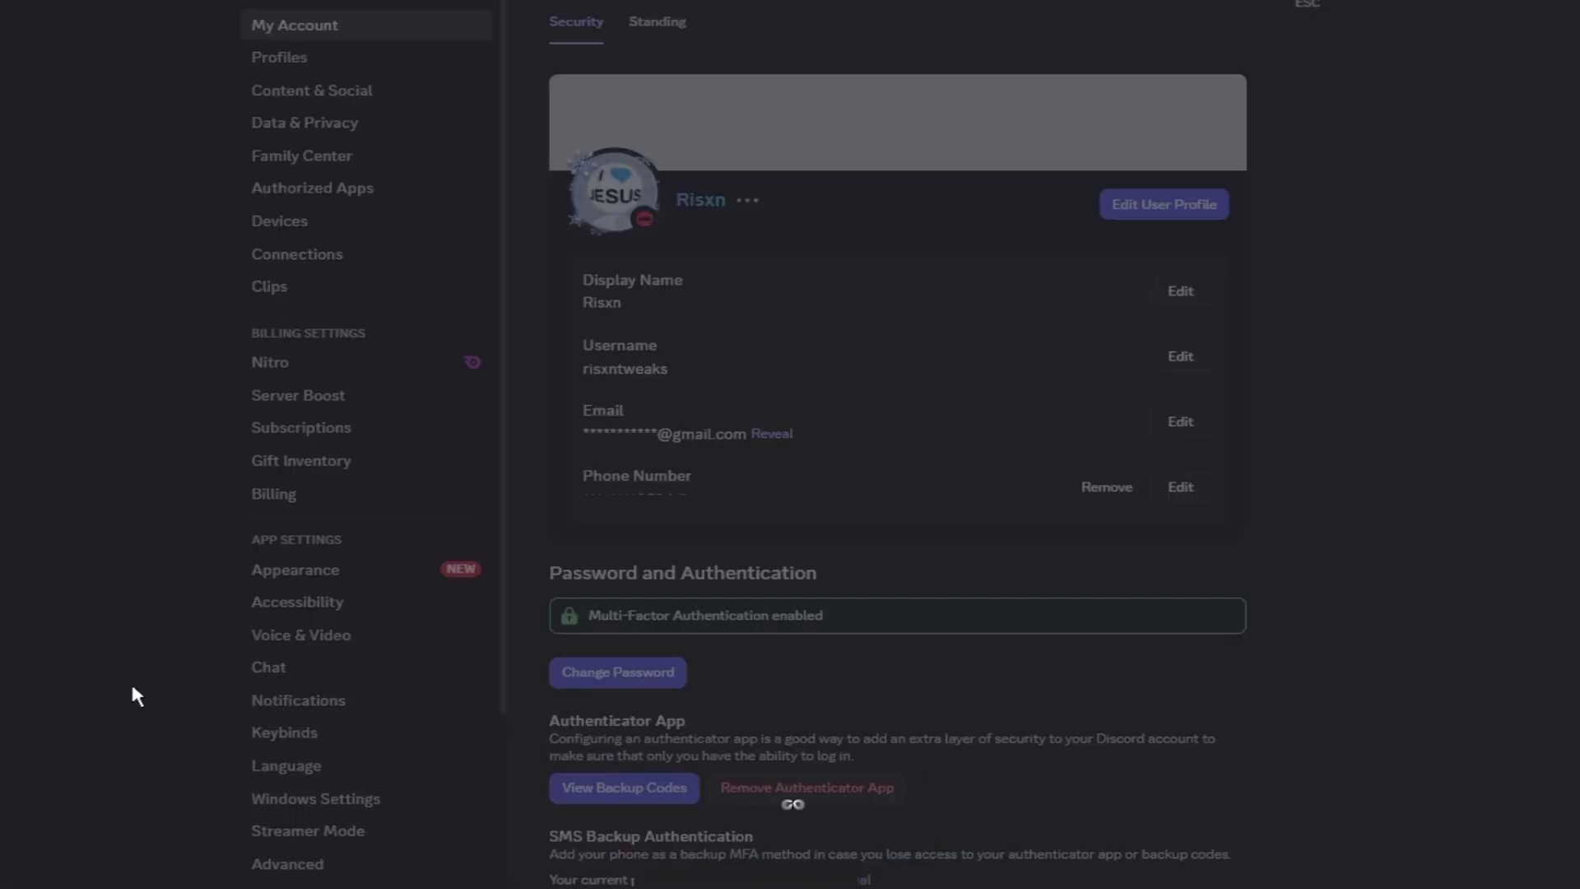
Step: Turn off Hardware Acceleration in Discord's Advanced settings and restart Discord
scroll(247, 716, down, 4)
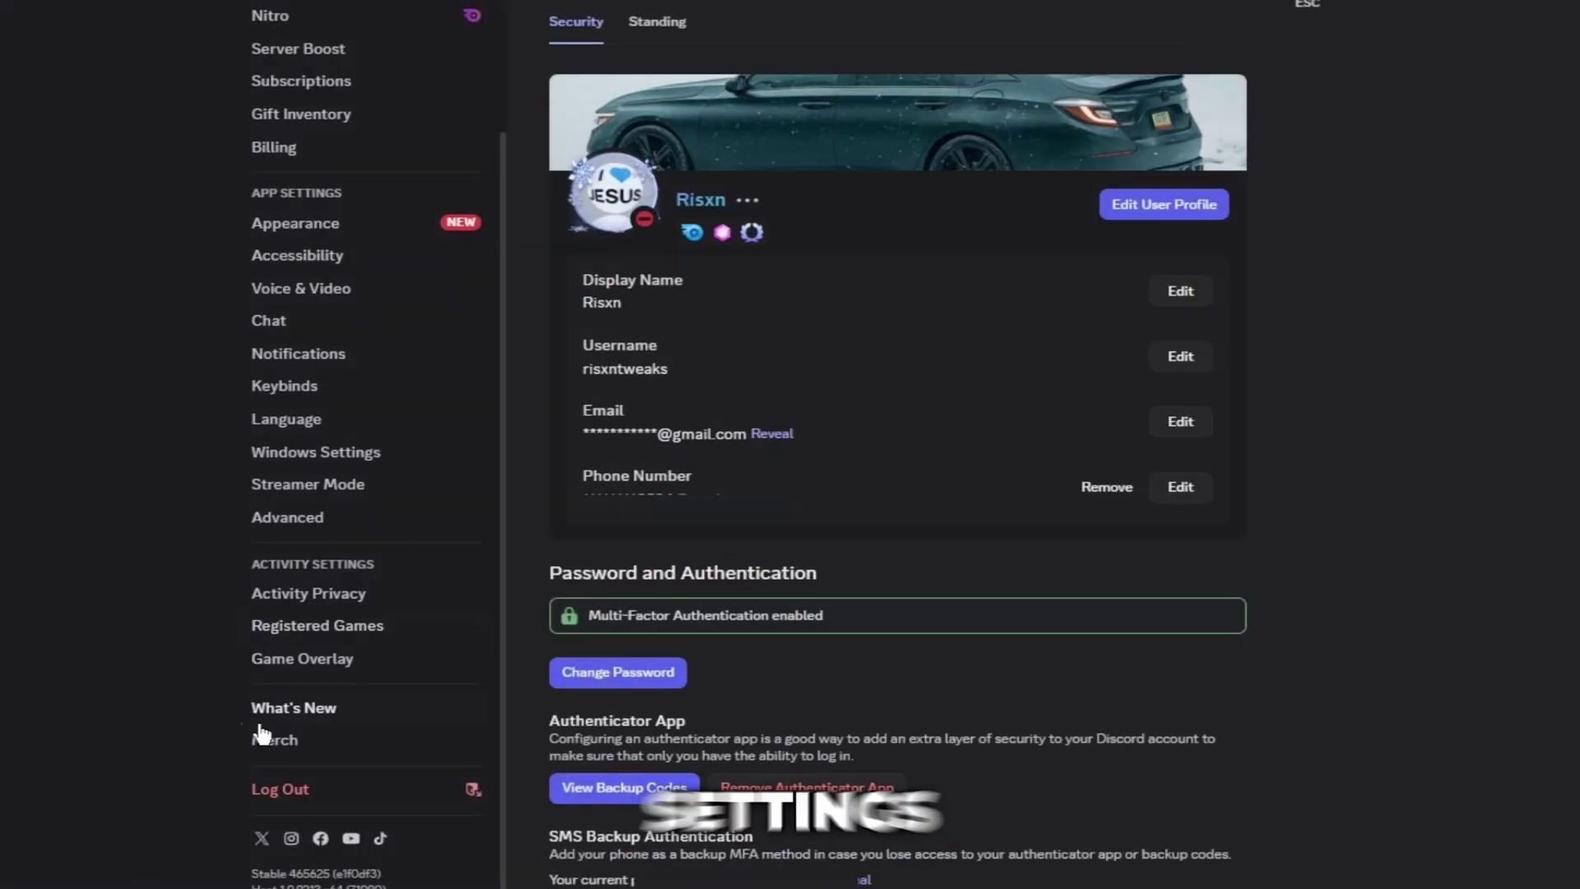
click(354, 662)
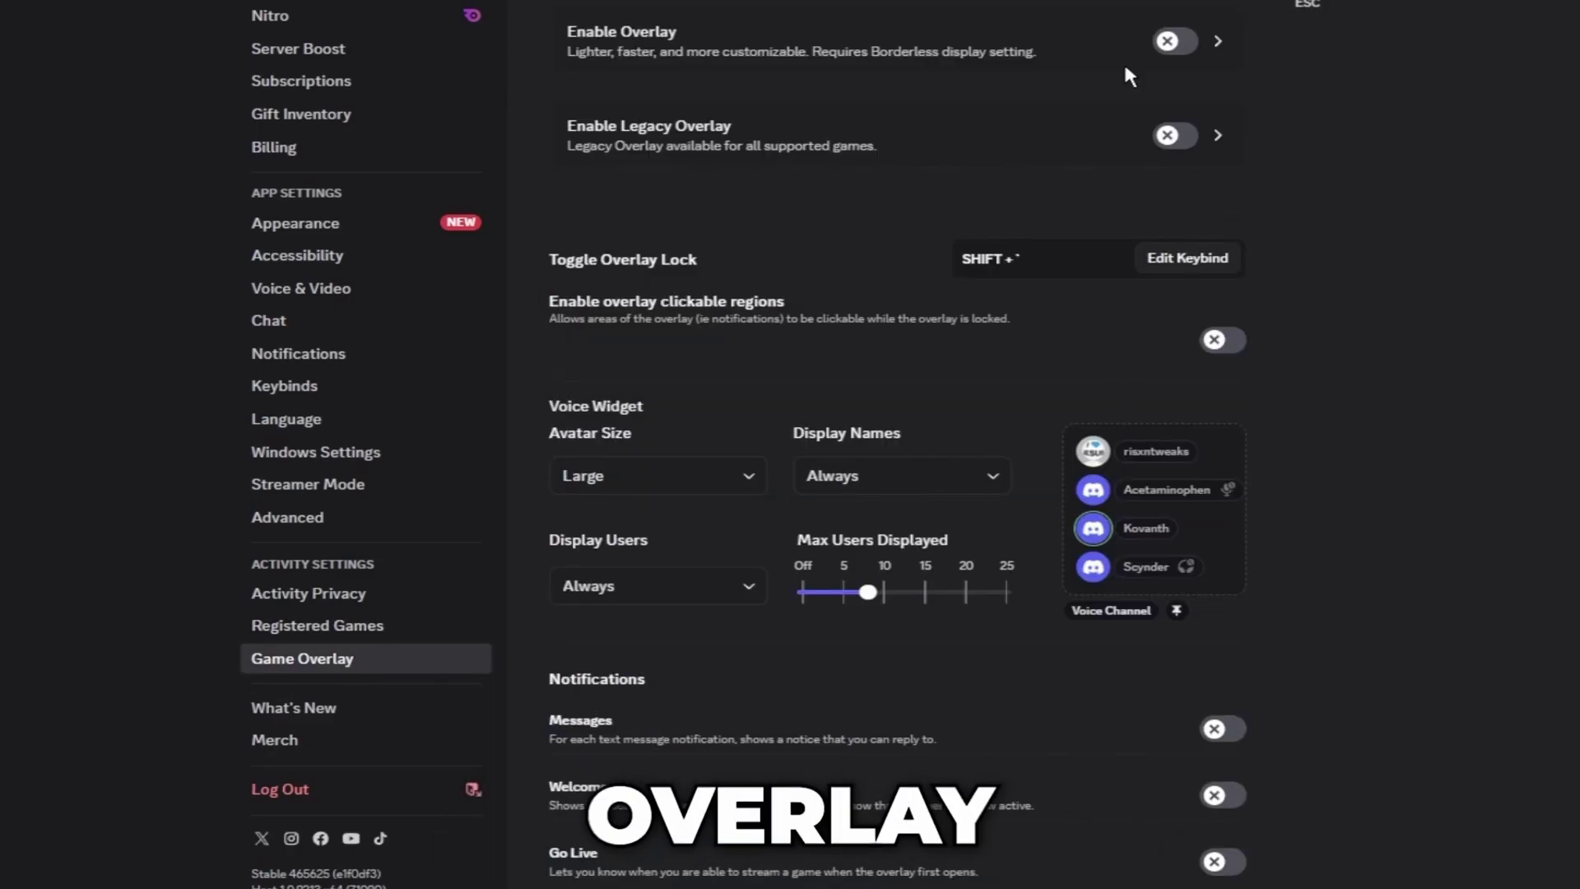
click(354, 520)
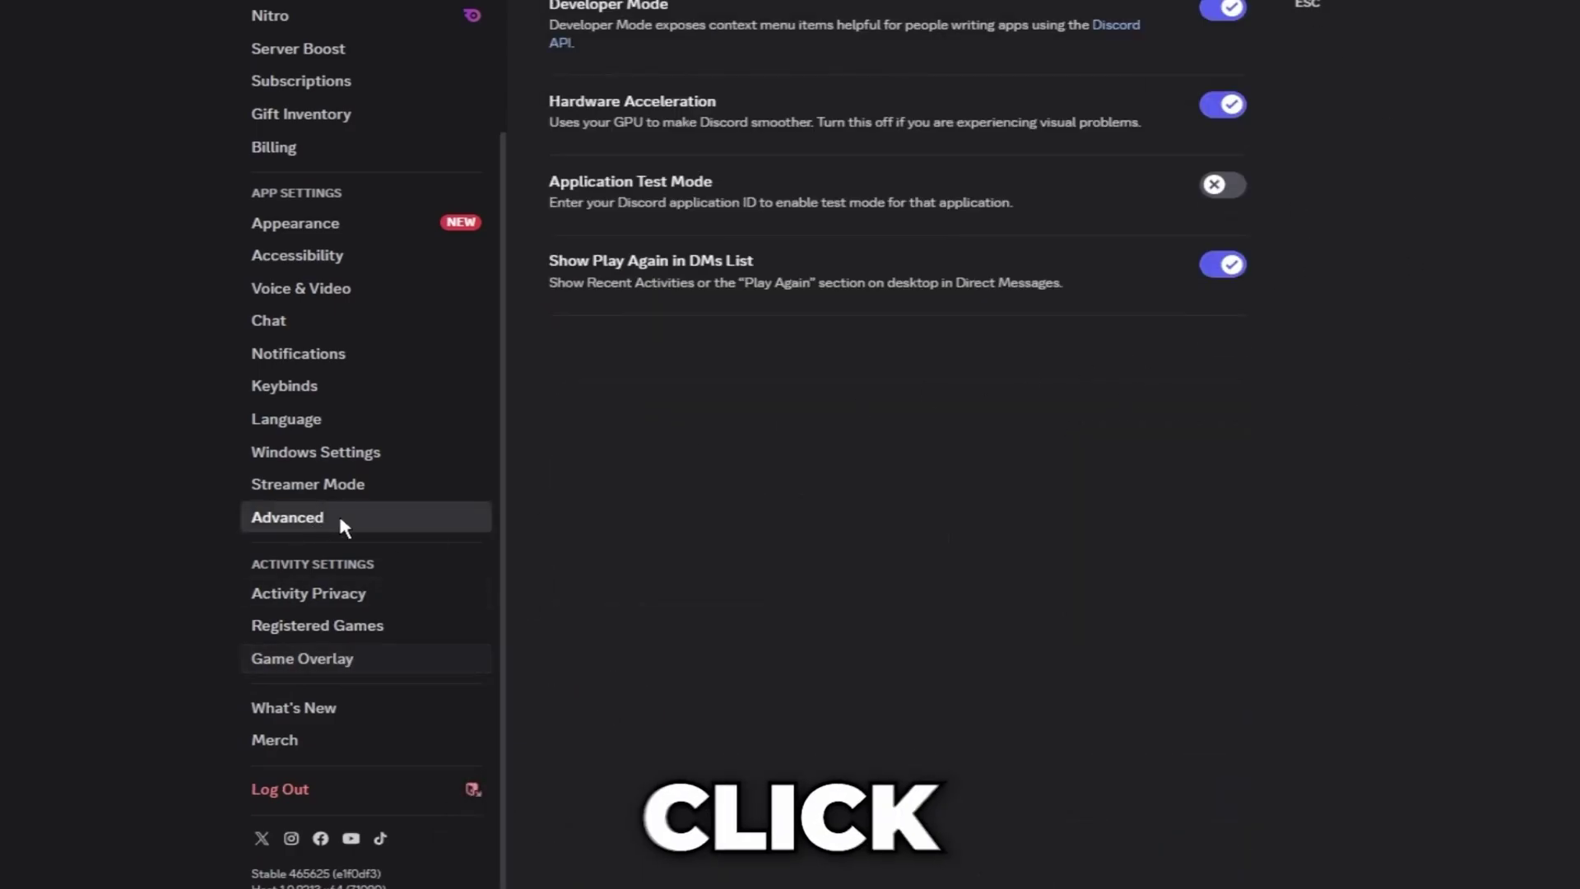
click(1223, 104)
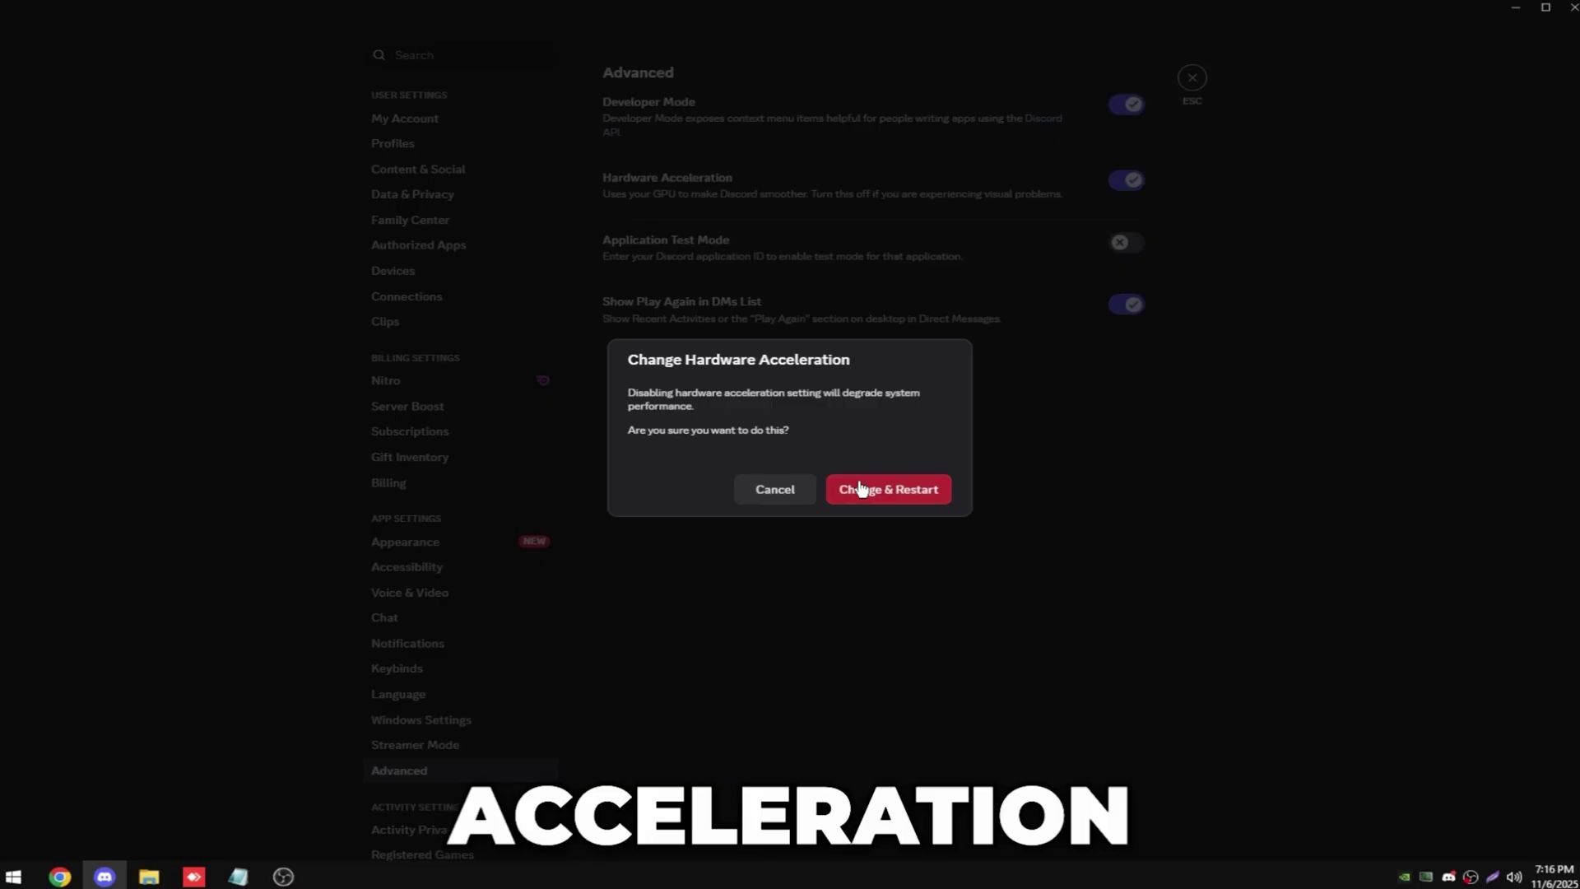
click(874, 491)
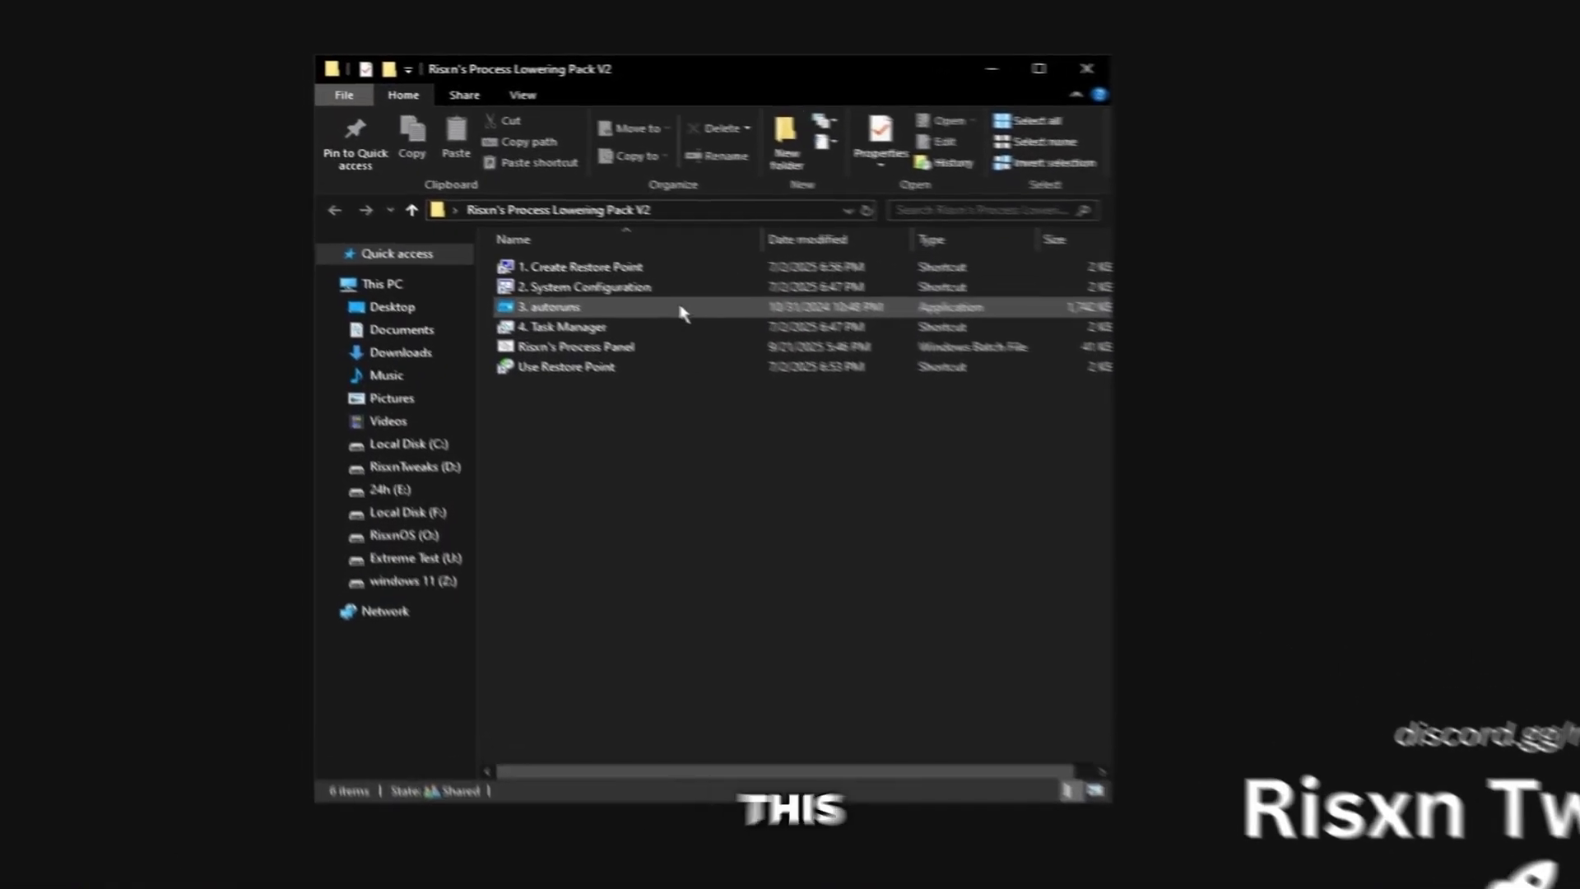
Step: Create a drive C: restore point named 'RISXN PROCESS' and close System Properties
double_click(724, 298)
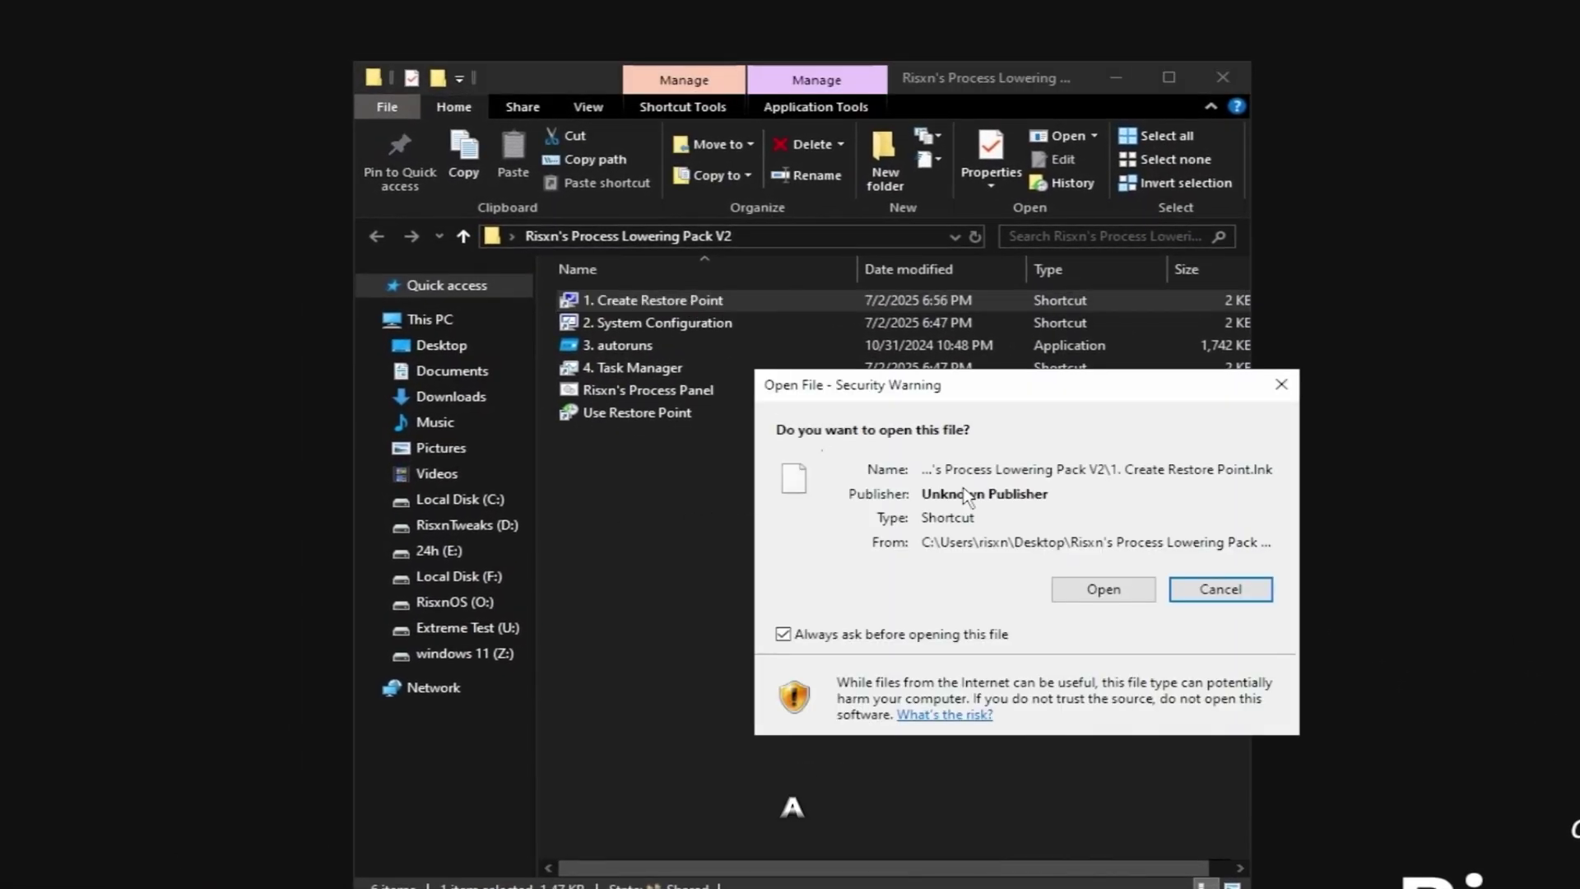
click(1103, 589)
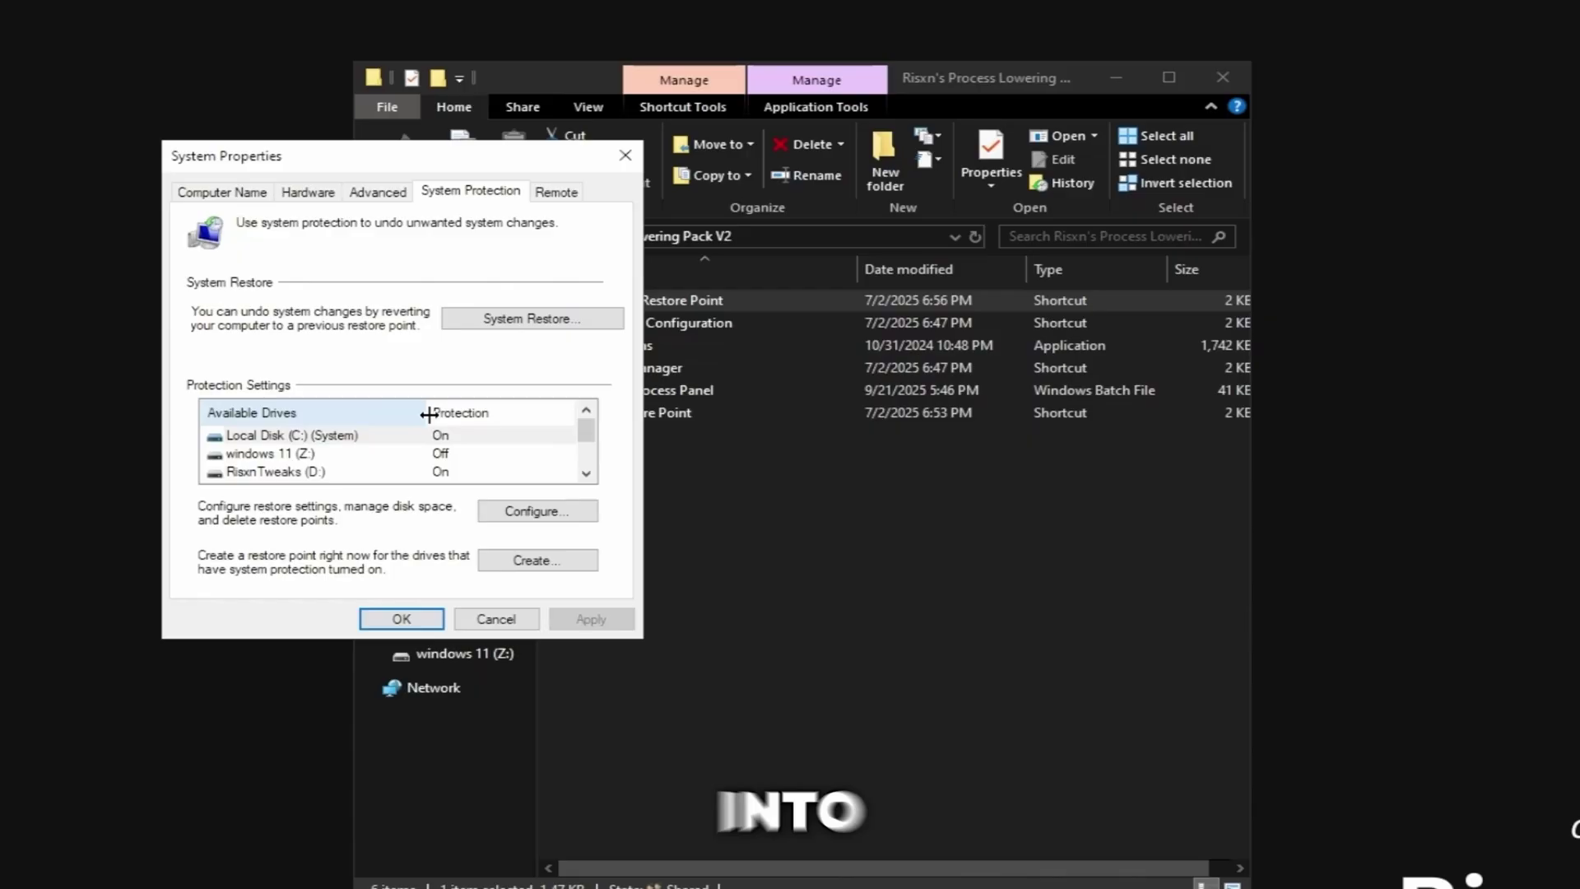
click(327, 444)
click(533, 559)
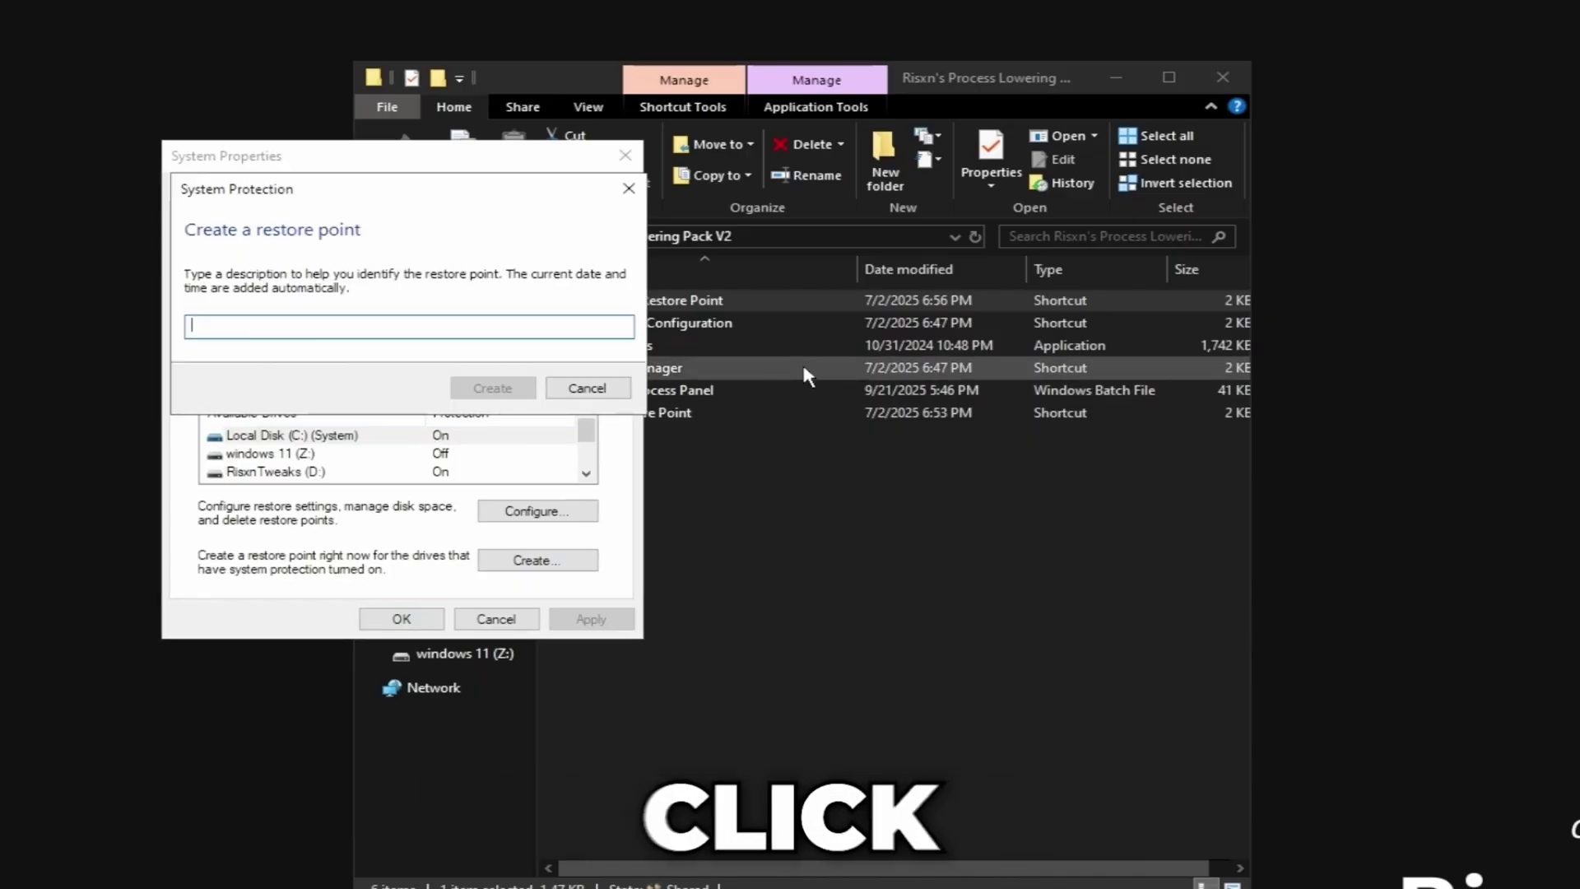
text(RISXN PROCESS)
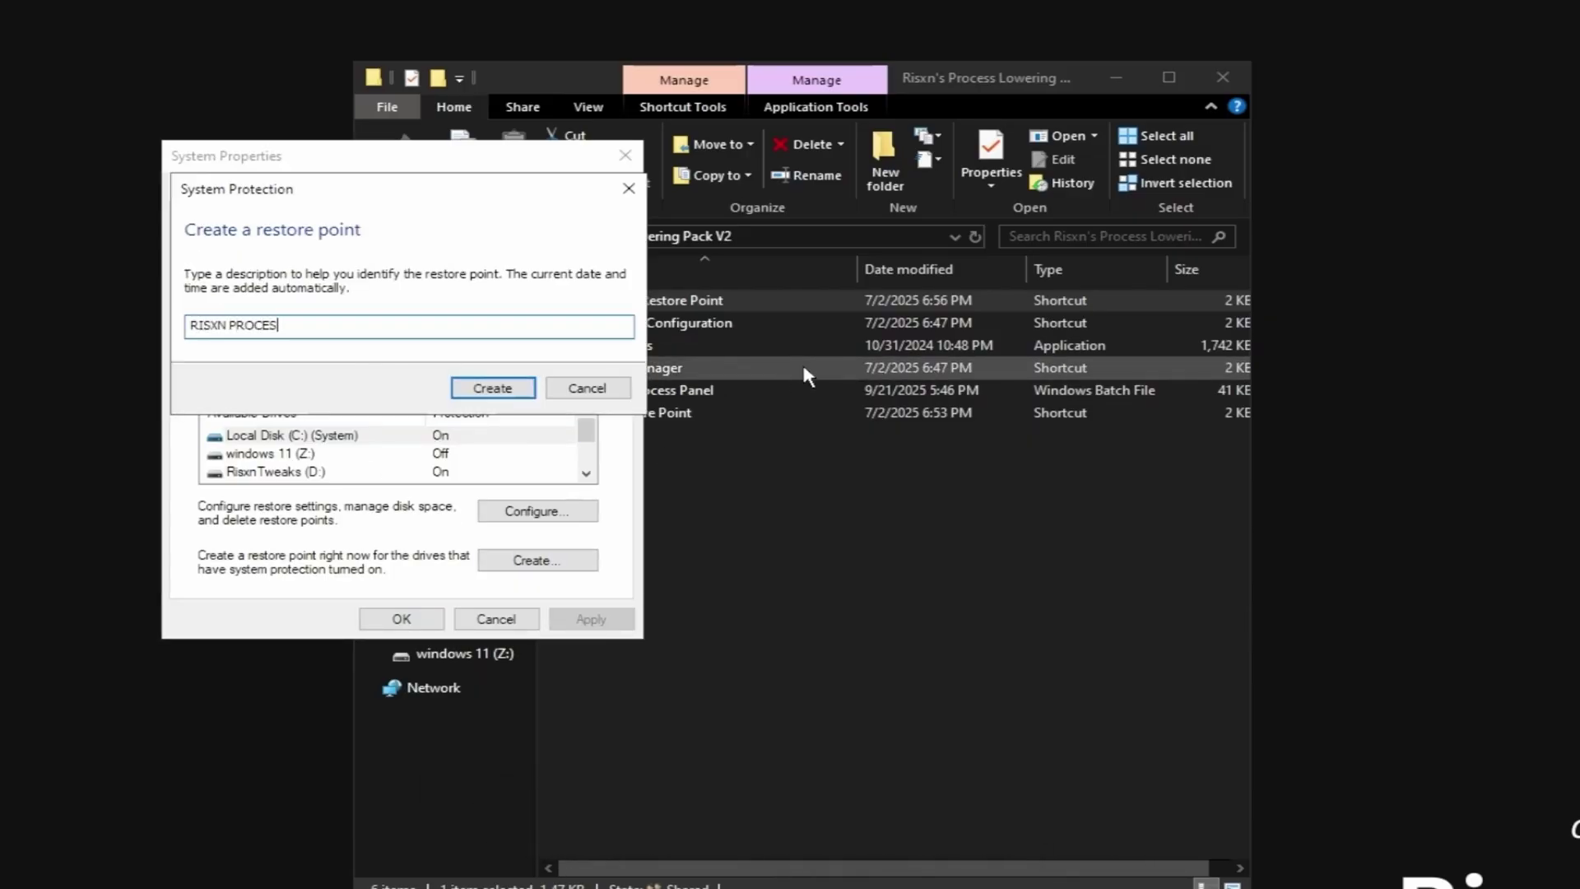
key(Return)
key(Return)
click(401, 619)
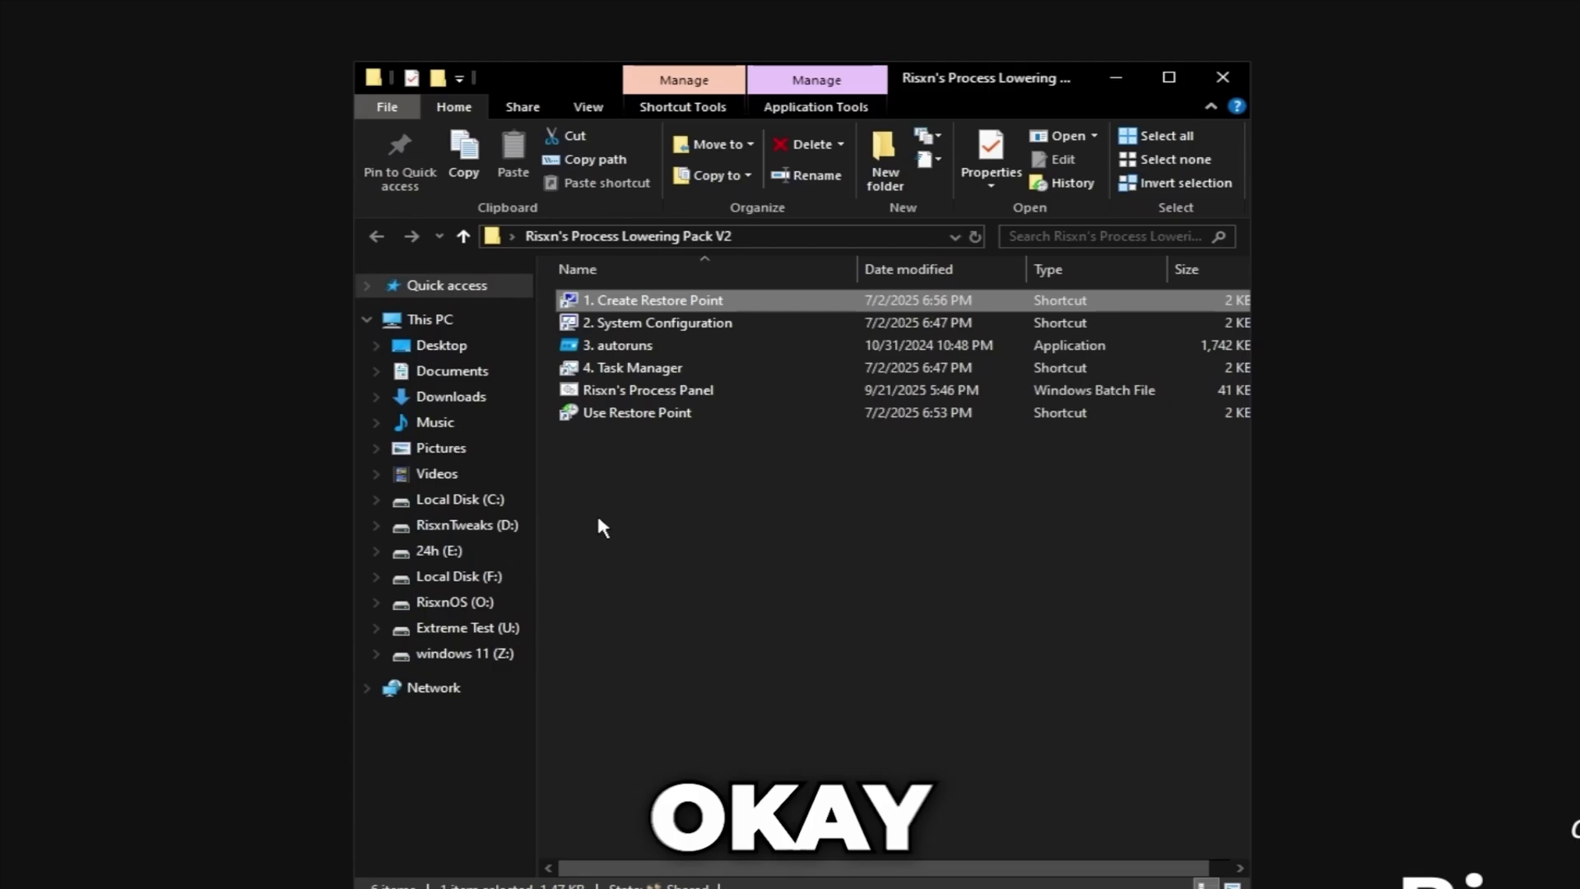
Step: Open the pack's System Configuration shortcut and hide all Microsoft services on the Services tab
double_click(697, 323)
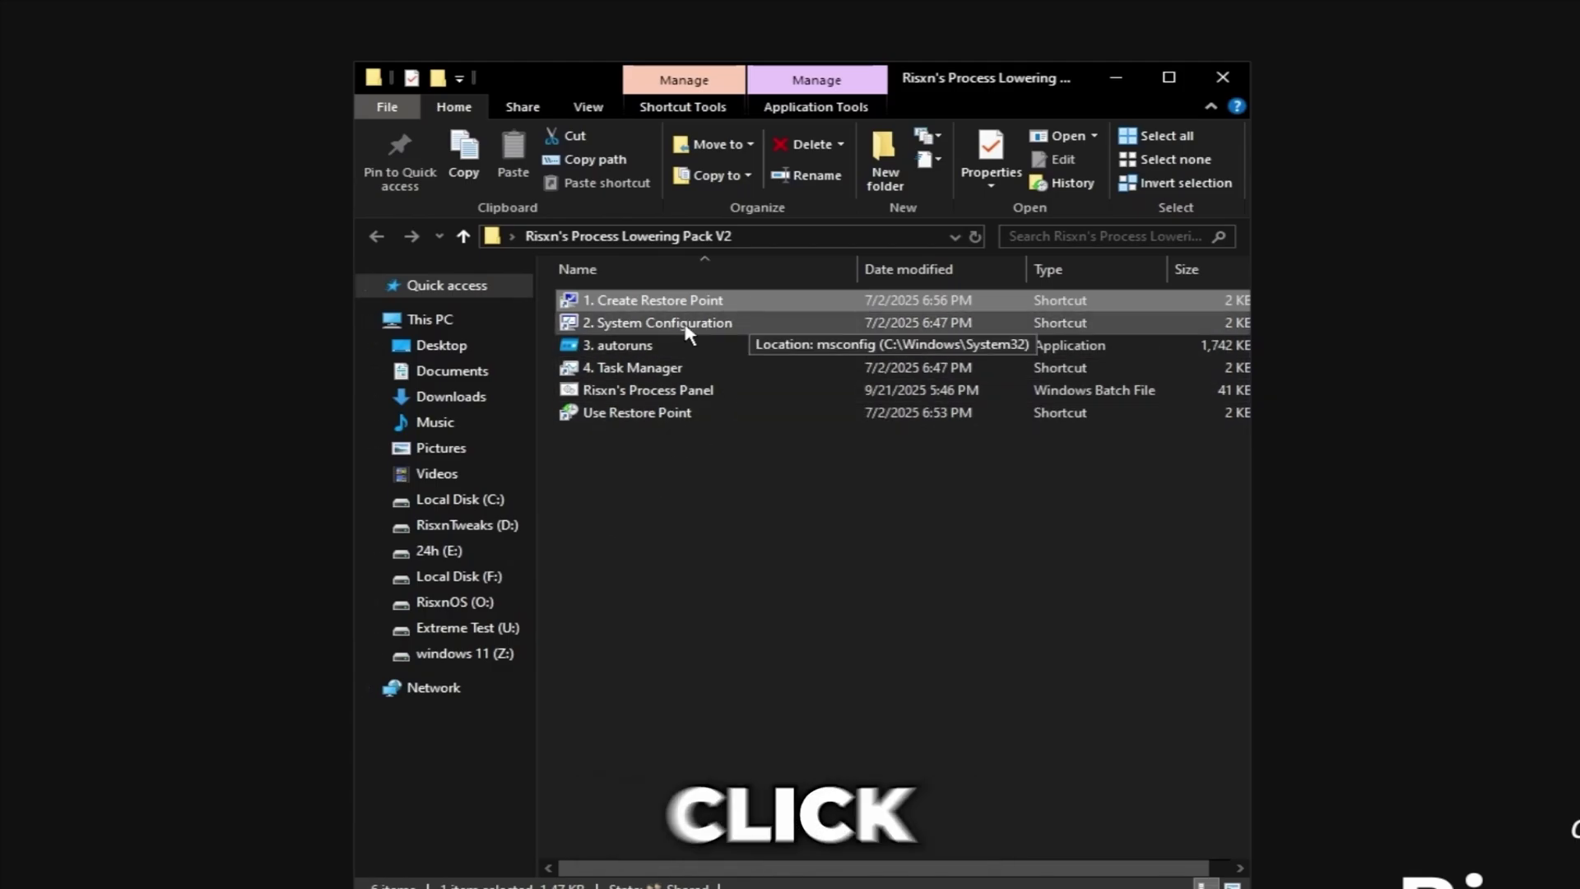
click(1098, 589)
click(839, 399)
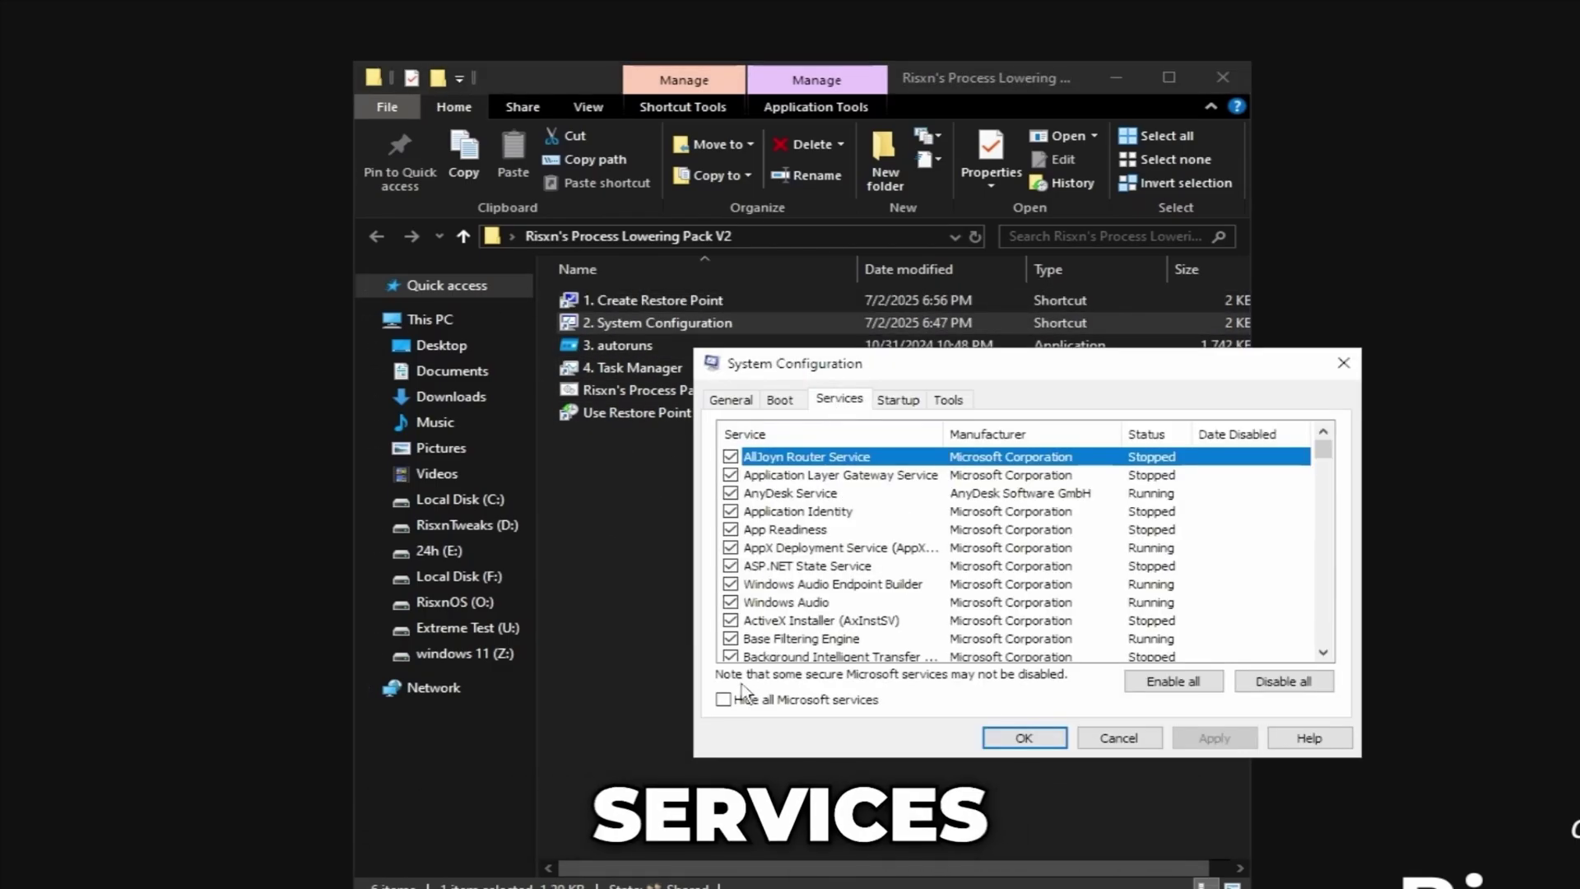
click(782, 701)
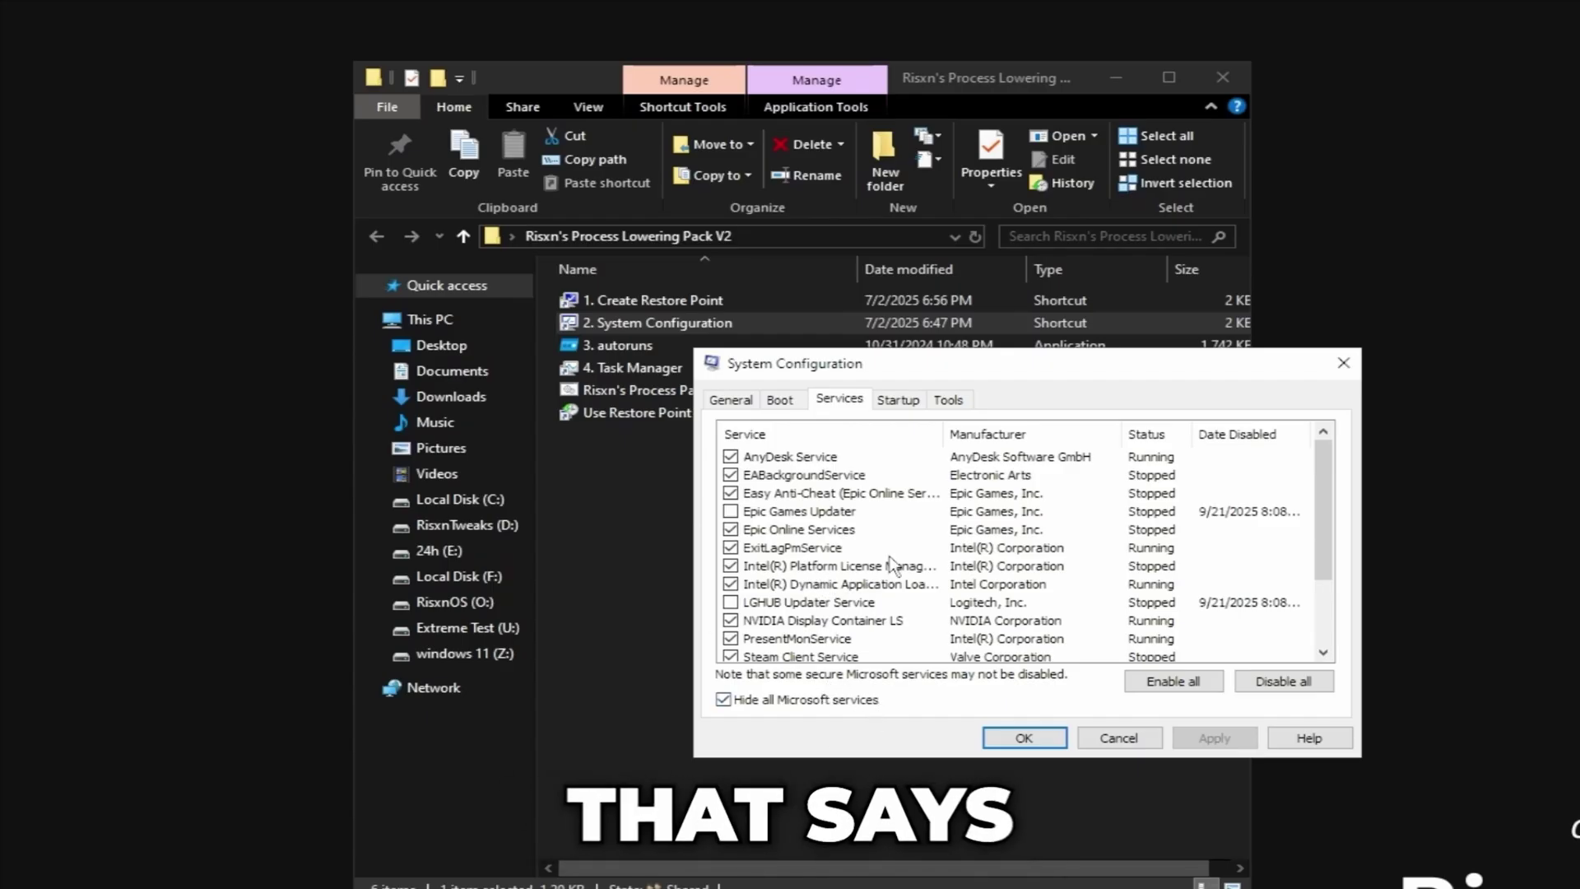
Step: Review ExitLagPmService and SteelSeries GG Update Service, then apply and exit without restarting
click(822, 547)
scroll(856, 572, down, 2)
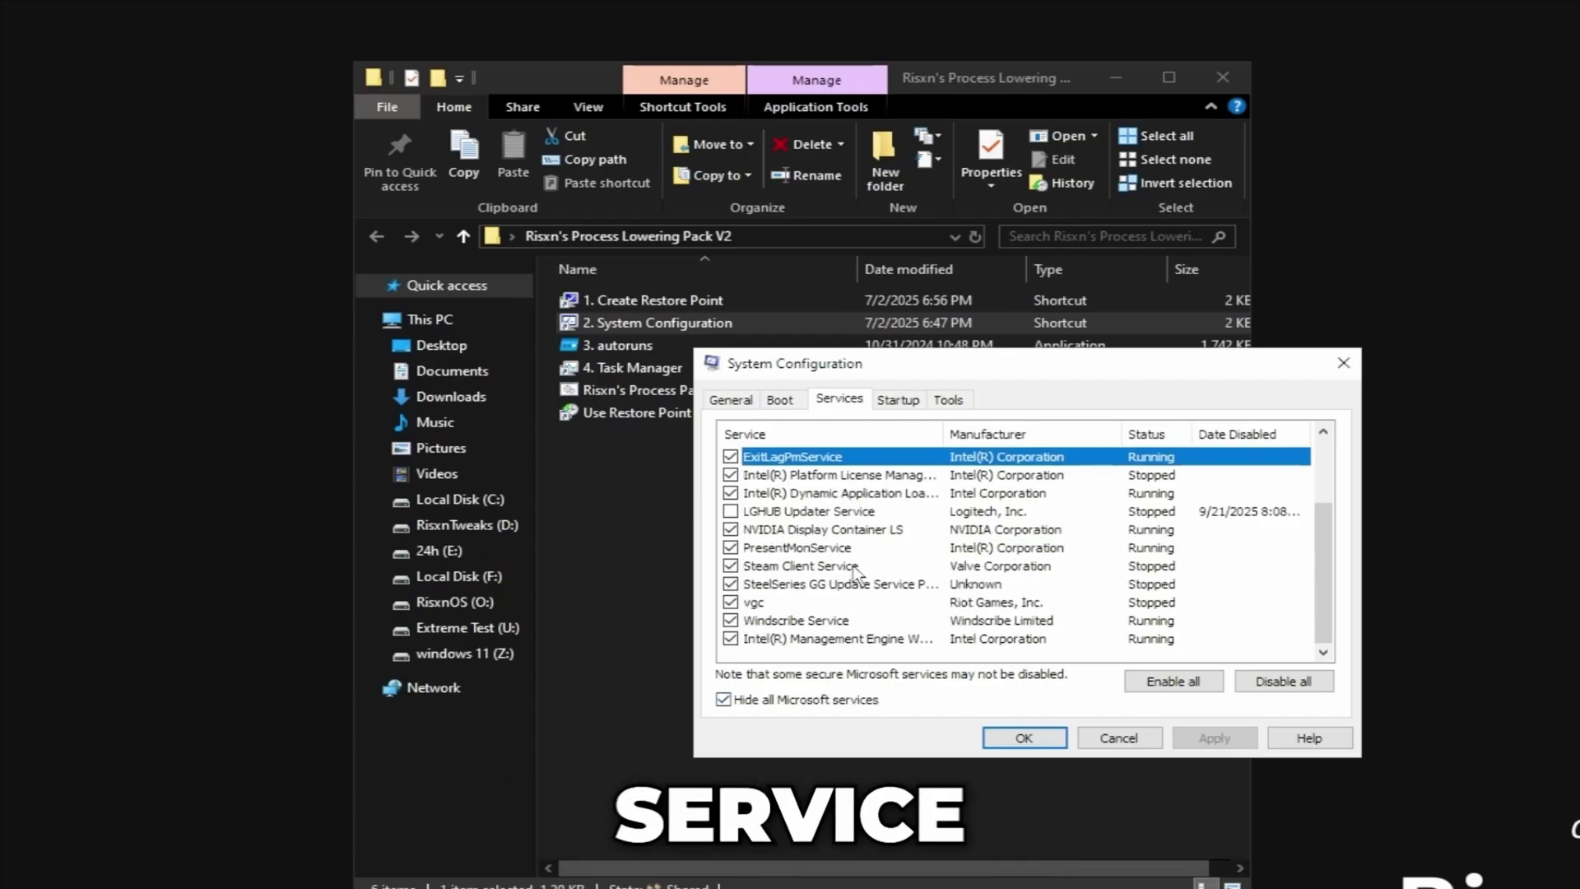
click(805, 585)
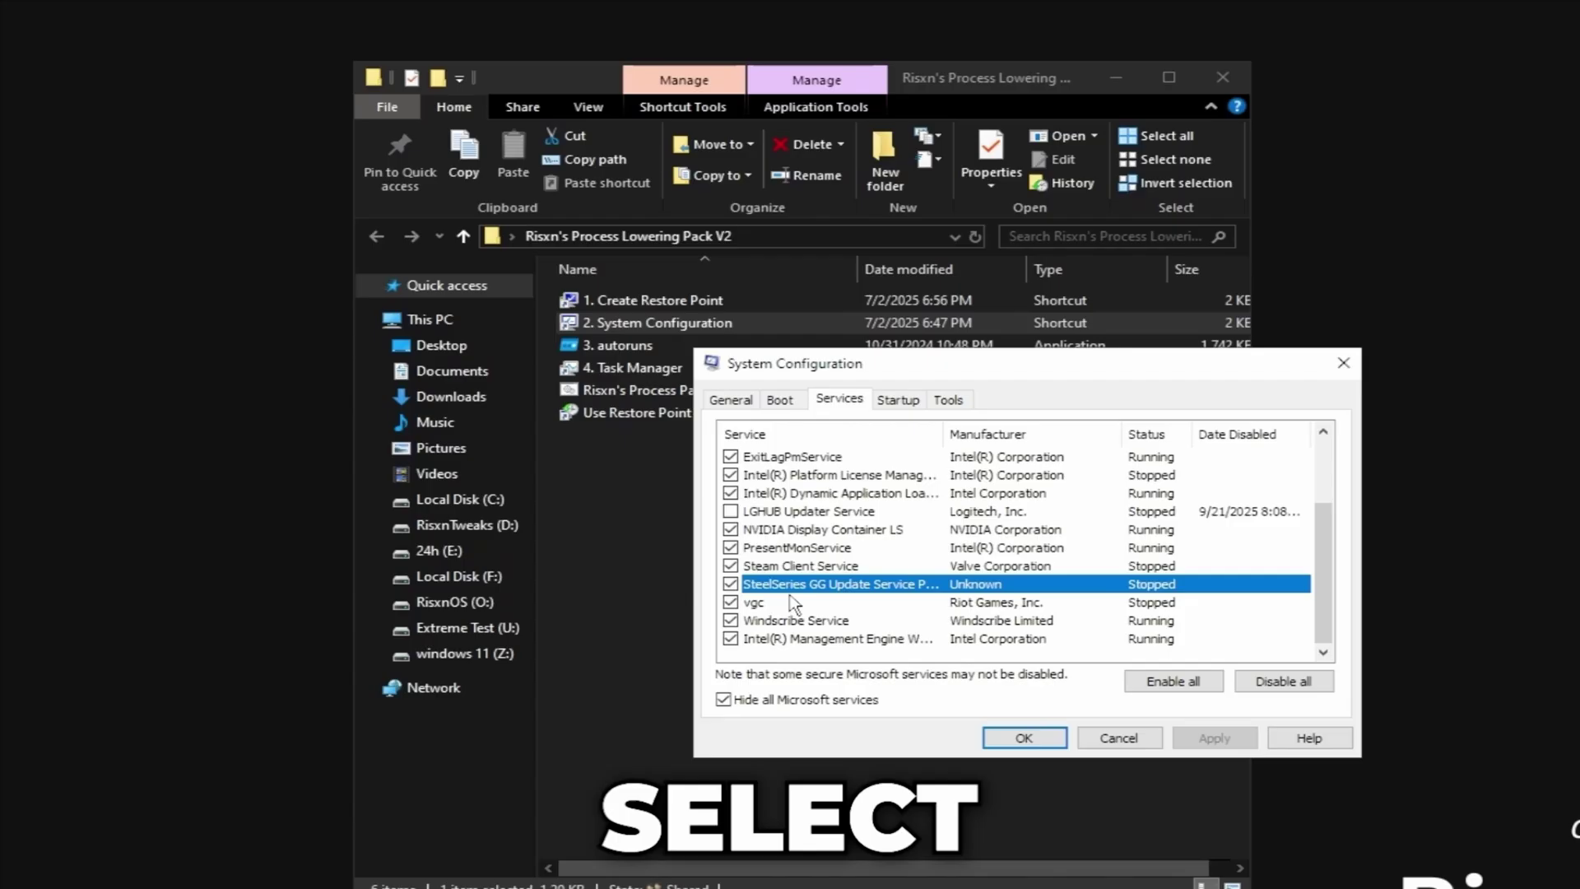
scroll(765, 543, up, 2)
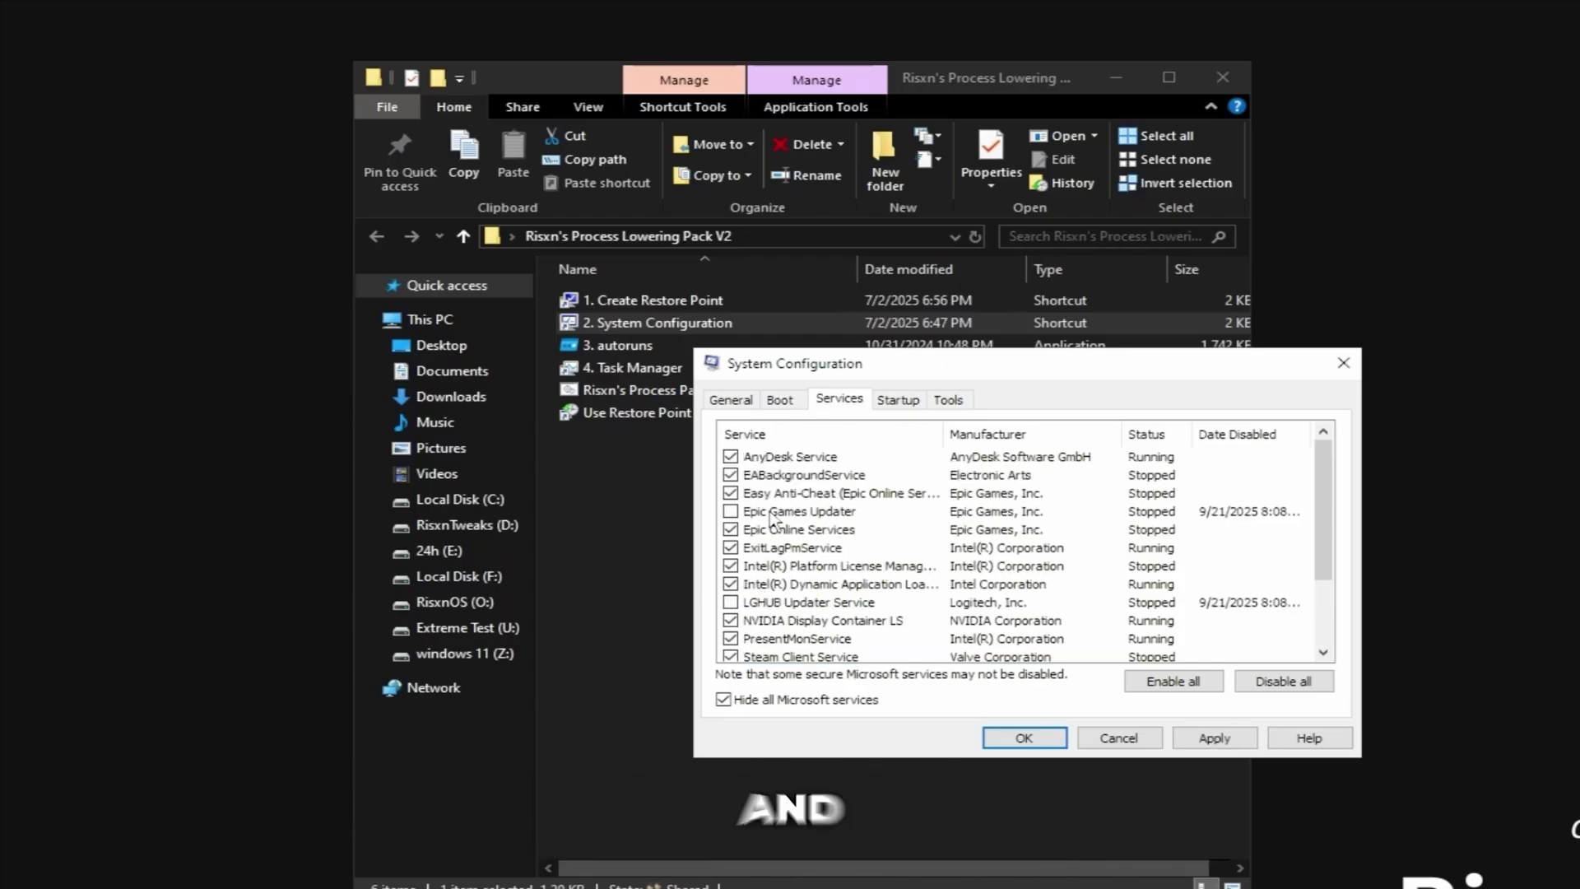
click(1024, 738)
click(1129, 610)
Step: Run Autoruns as administrator and view its Logon startup entries
right_click(782, 347)
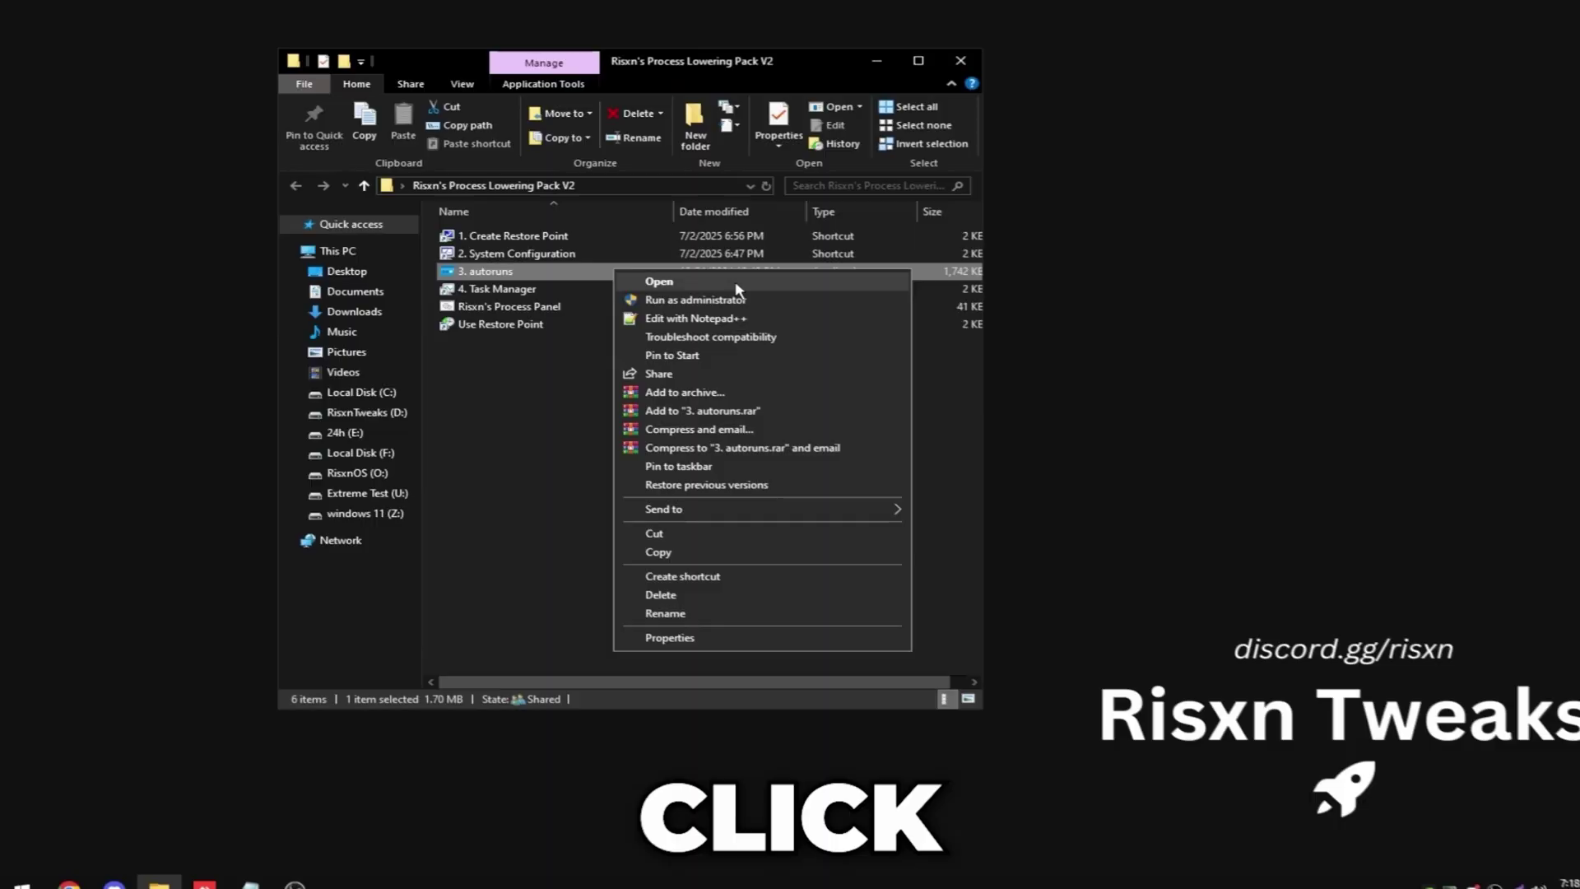
click(732, 300)
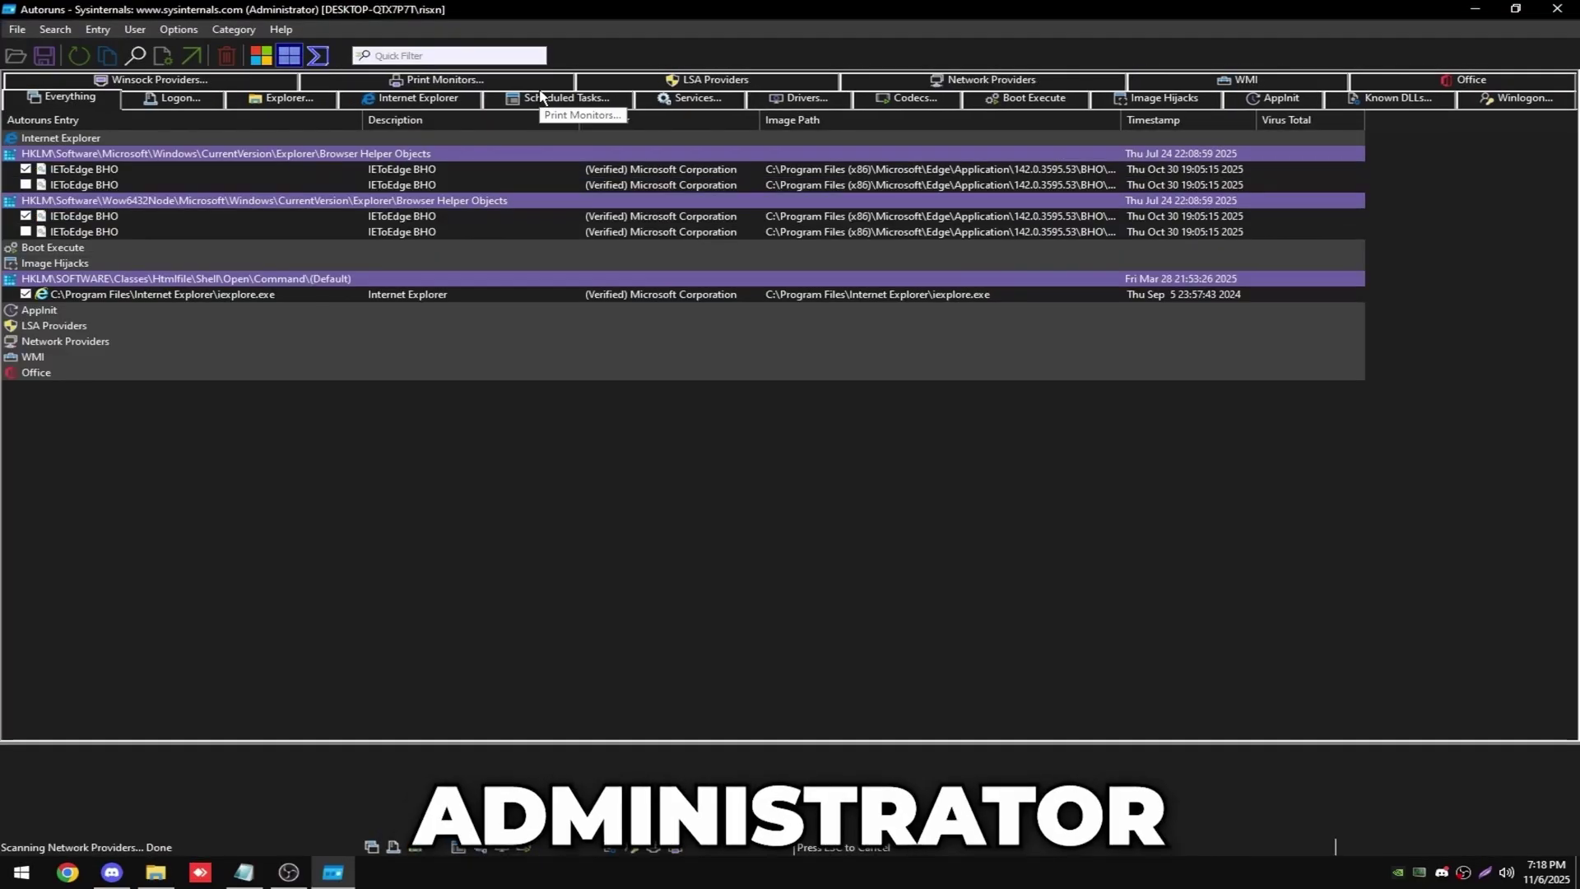
click(204, 102)
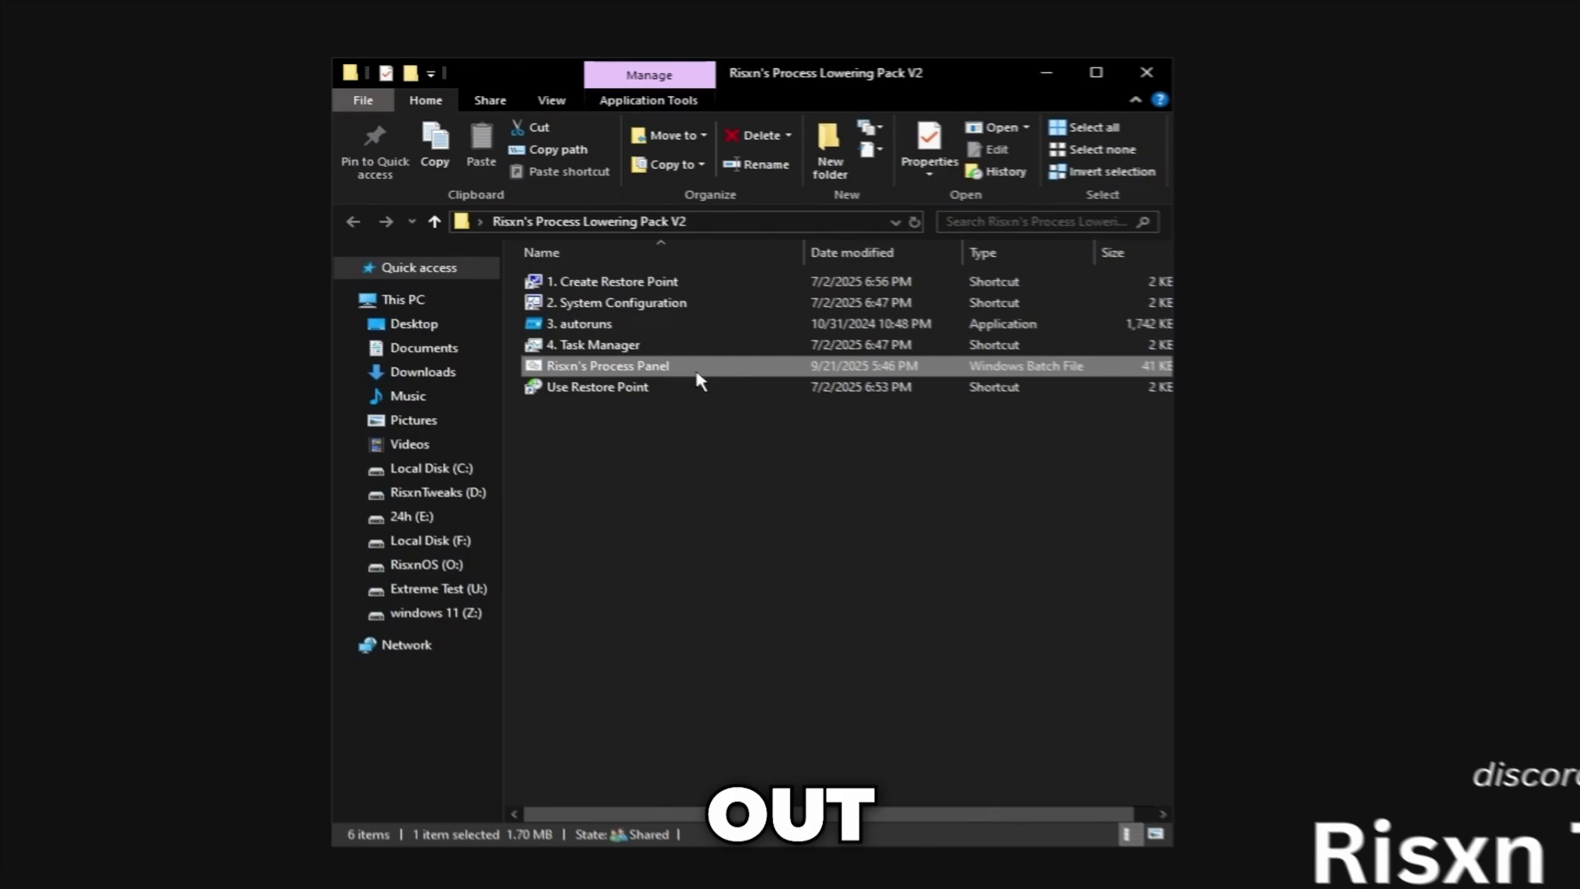
Step: Run Risxn's Process Panel as administrator, let it disable services and scheduled tasks, then close it
right_click(627, 387)
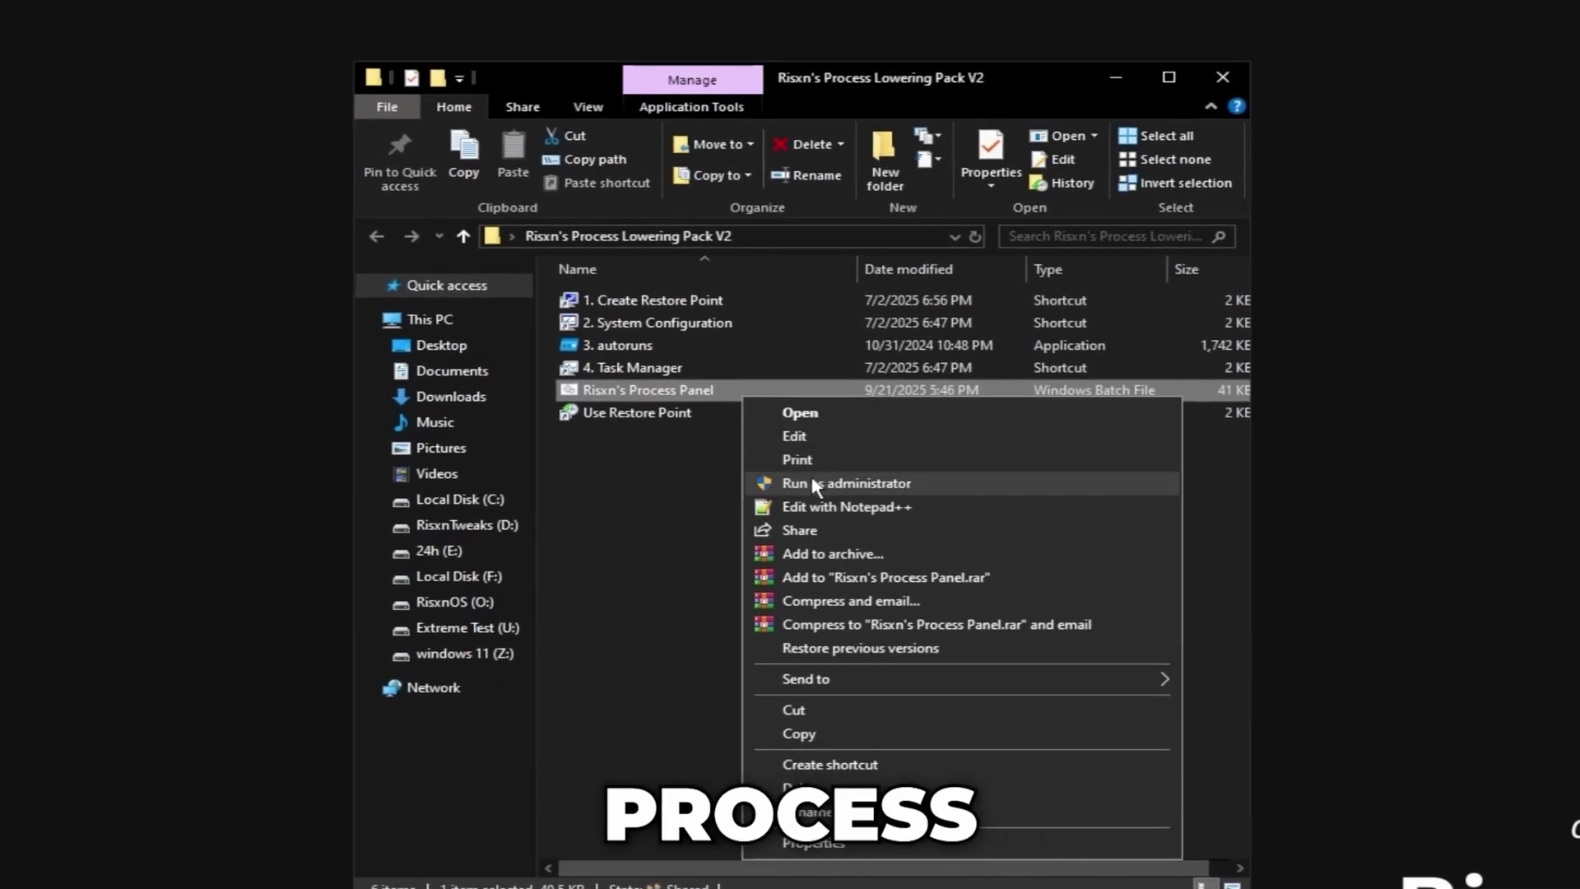
click(815, 484)
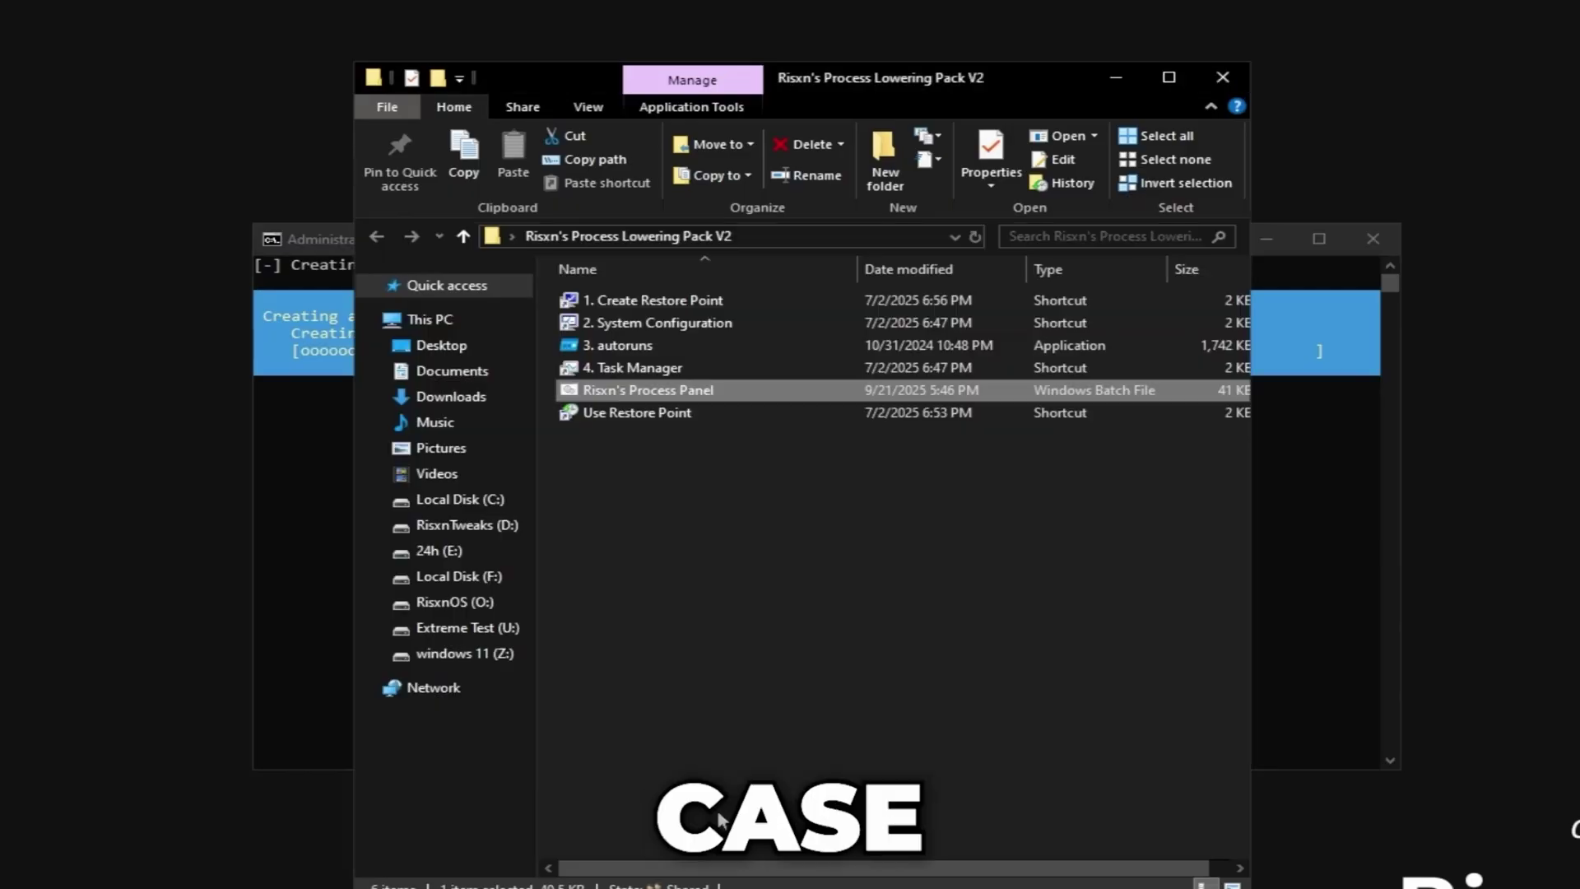
right_click(629, 396)
click(652, 416)
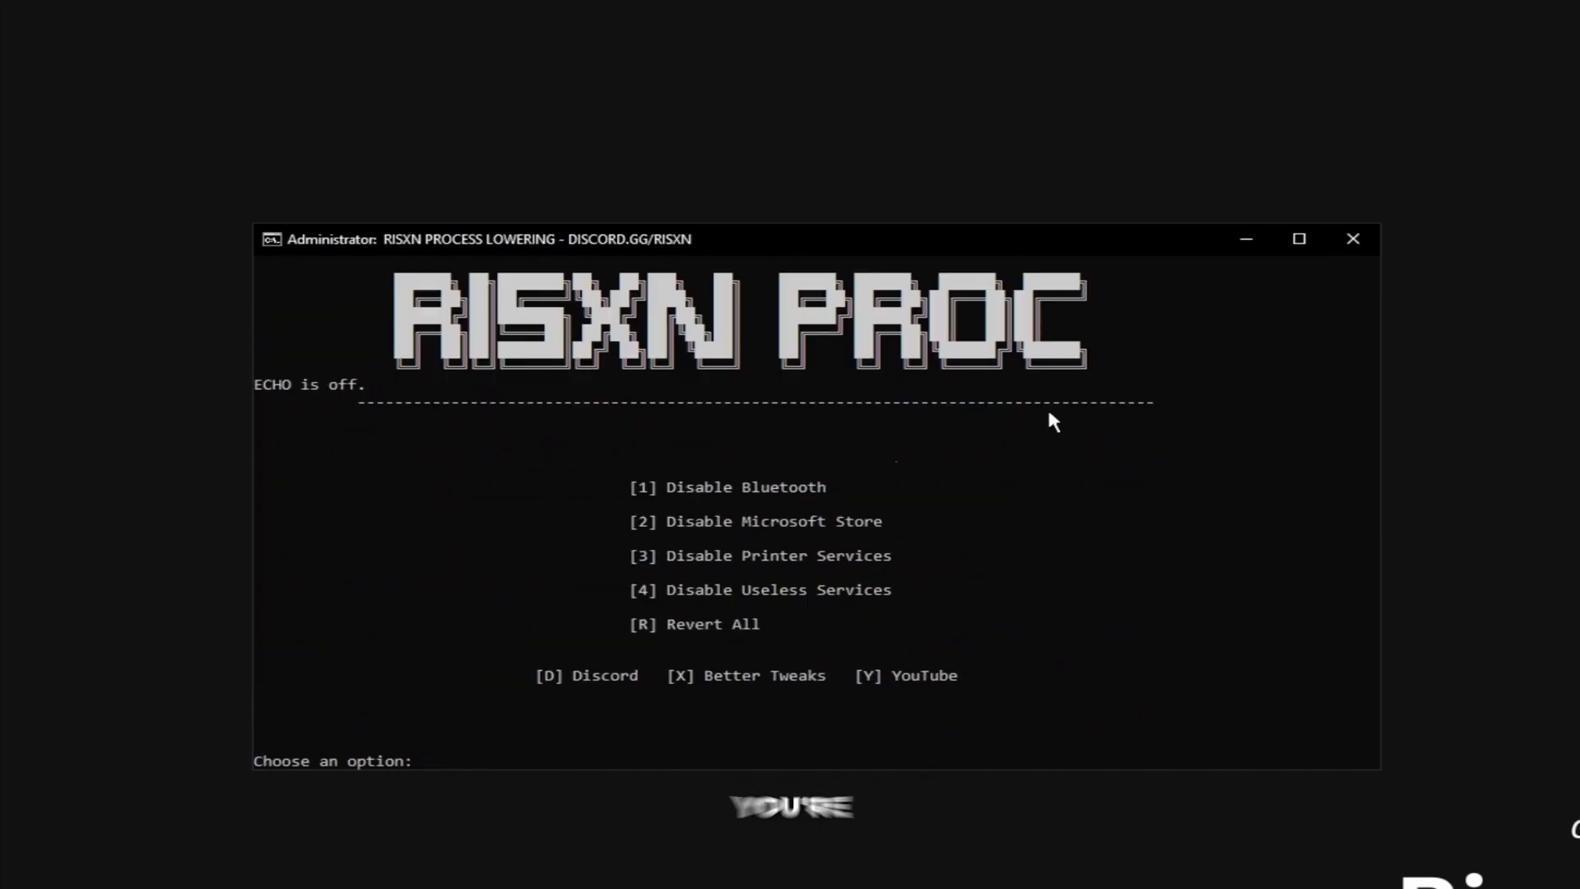
click(1352, 239)
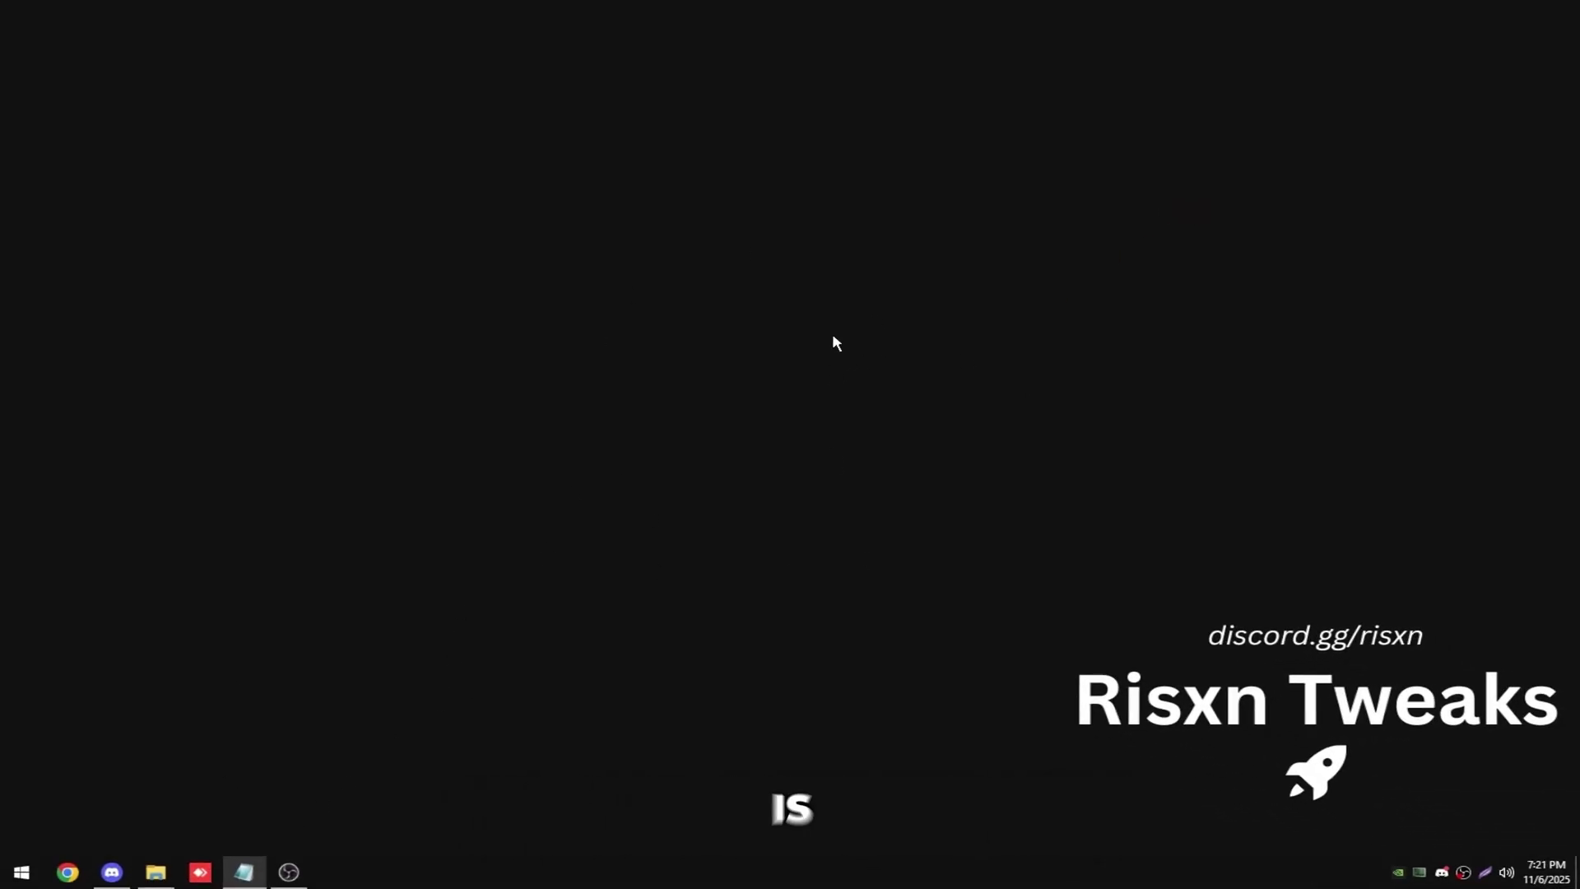
Step: Search 'temporary' from Start to open the Delete temporary files page in Settings
key(super)
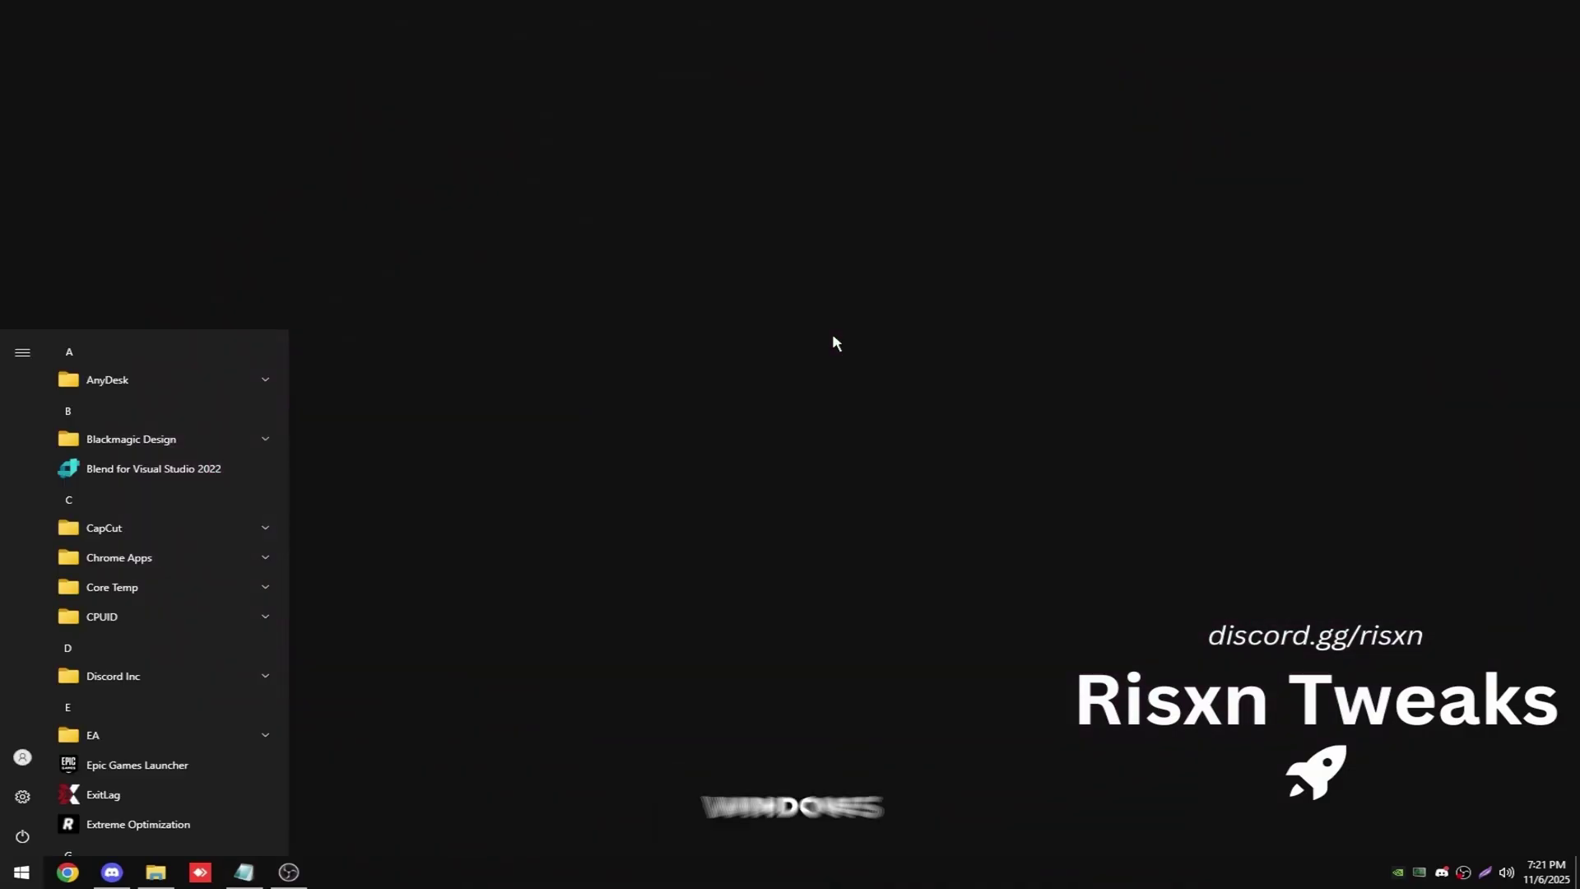
text(temporary)
key(Return)
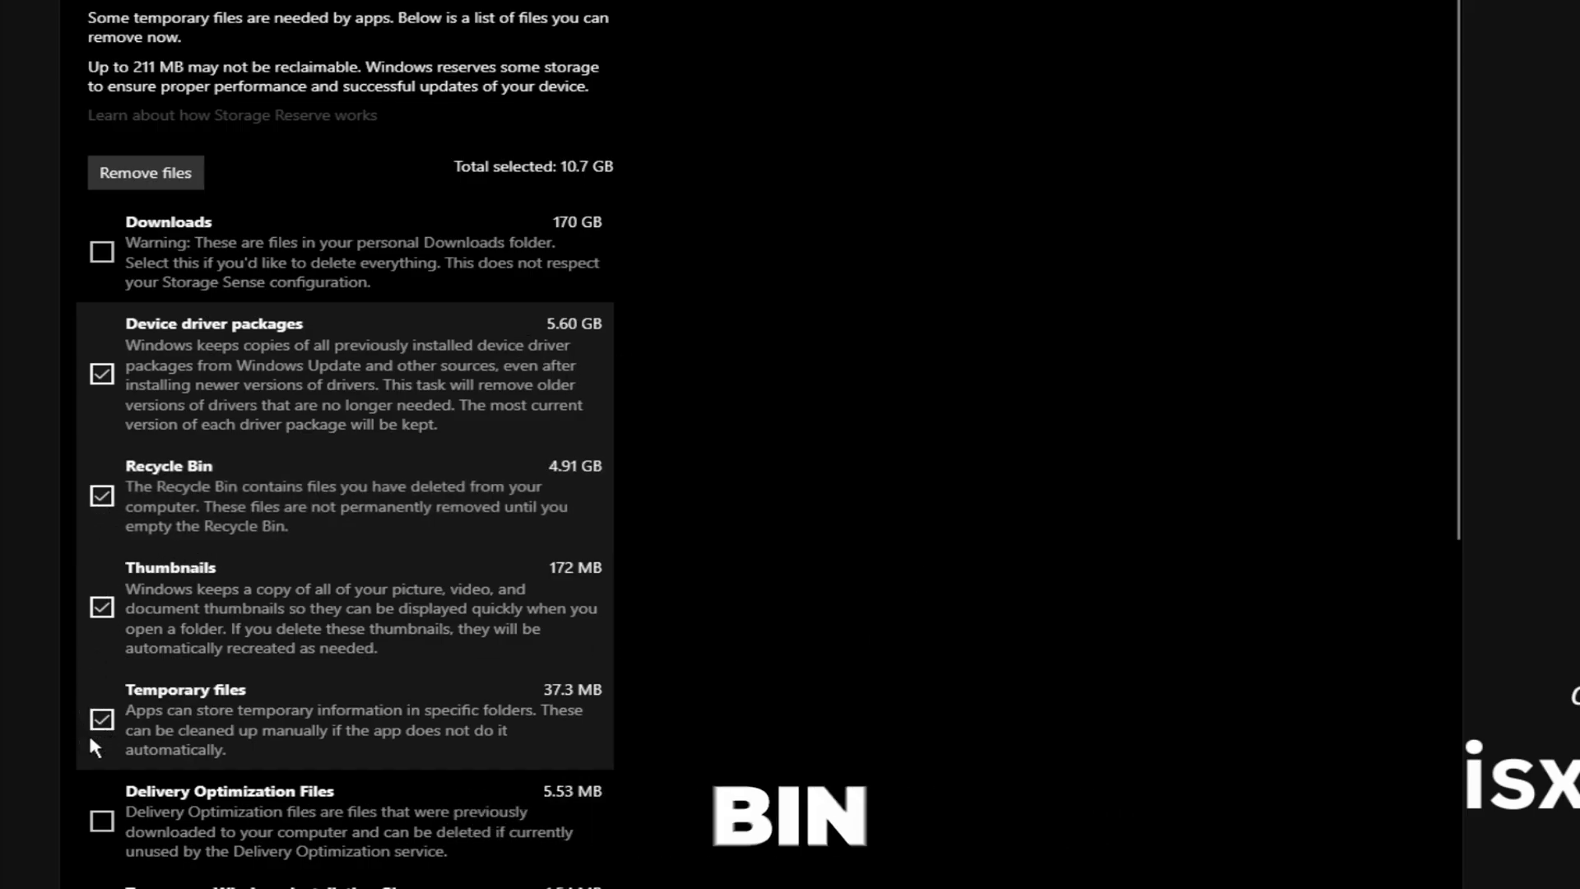
Step: Exclude device driver packages and remove the Recycle Bin, thumbnails and temporary files
click(102, 374)
click(145, 172)
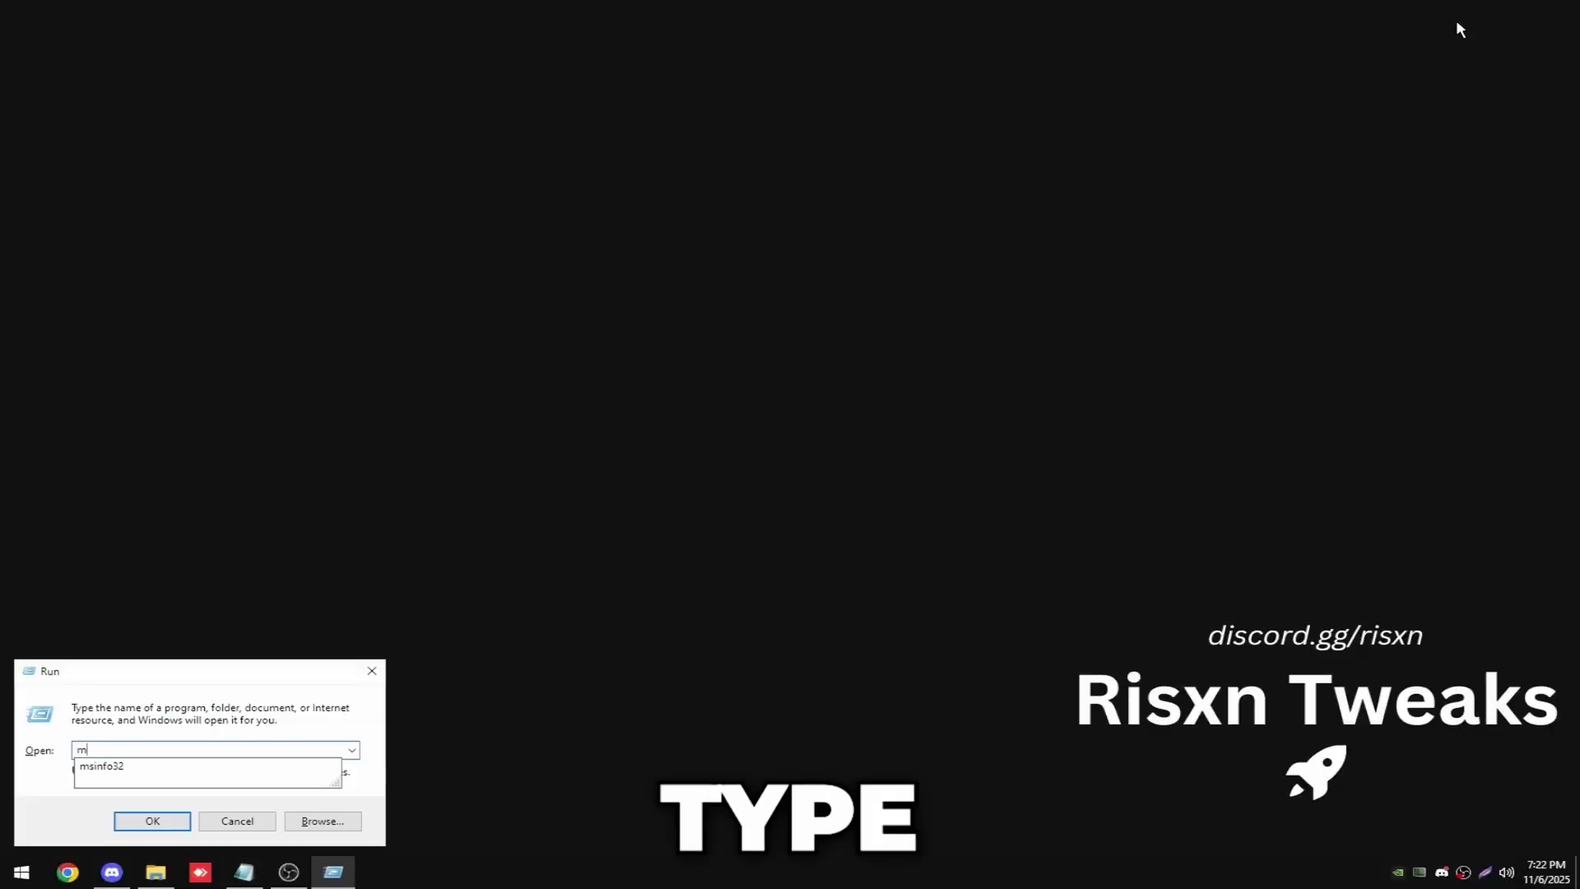
Step: Run msinfo32 to view the System Summary, showing the MPG Z790 CARBON WIFI motherboard
text(32)
key(Return)
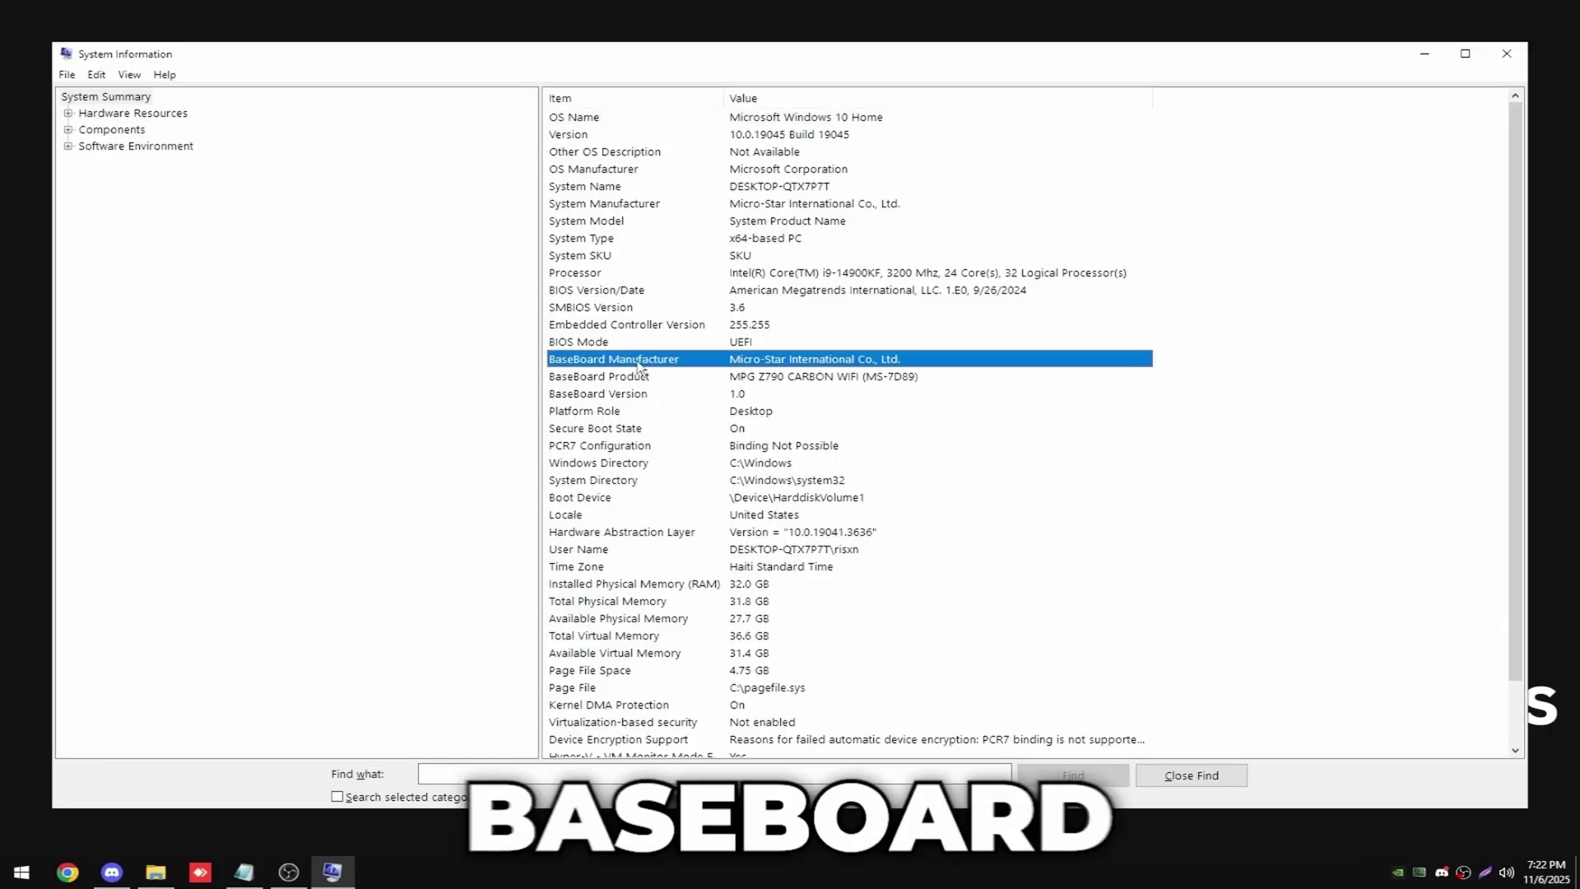